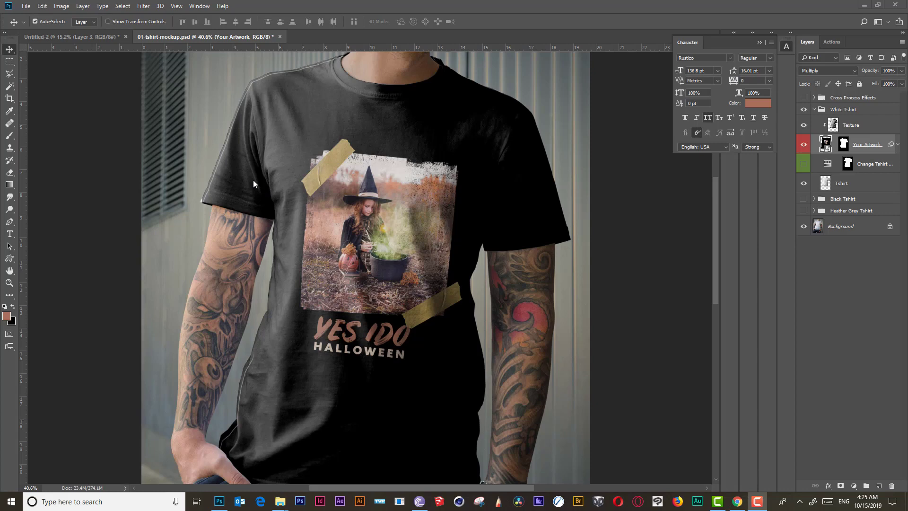
Step: Create a new 4500 x 5400 pixel document at 300 pixels/inch in RGB Color with a black background
left_click(91, 34)
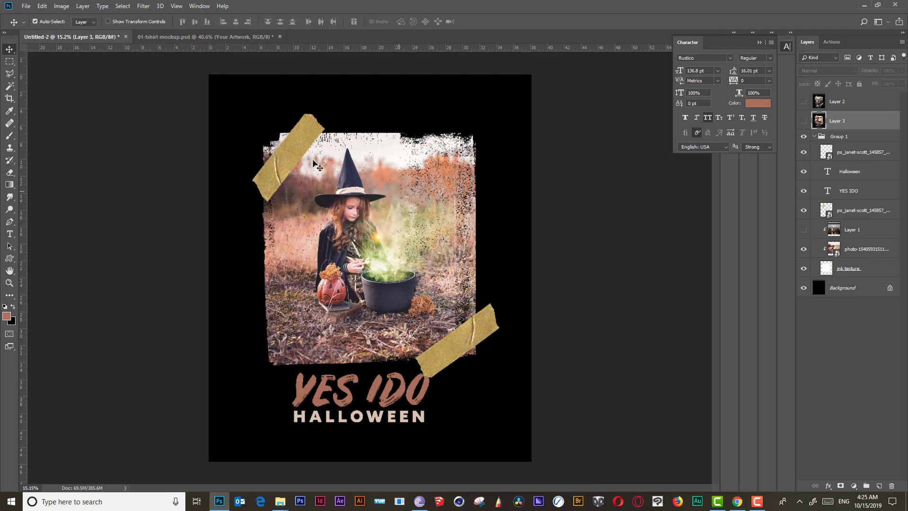
left_click(26, 6)
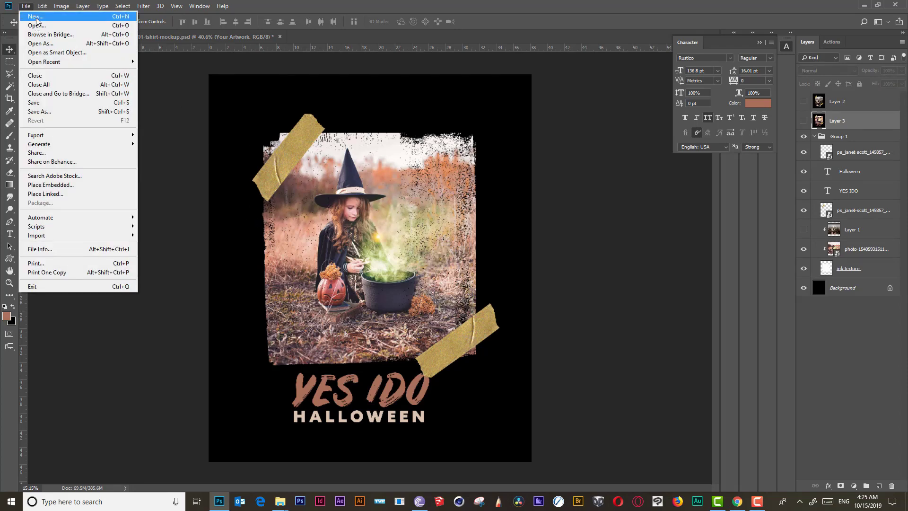
left_click(38, 17)
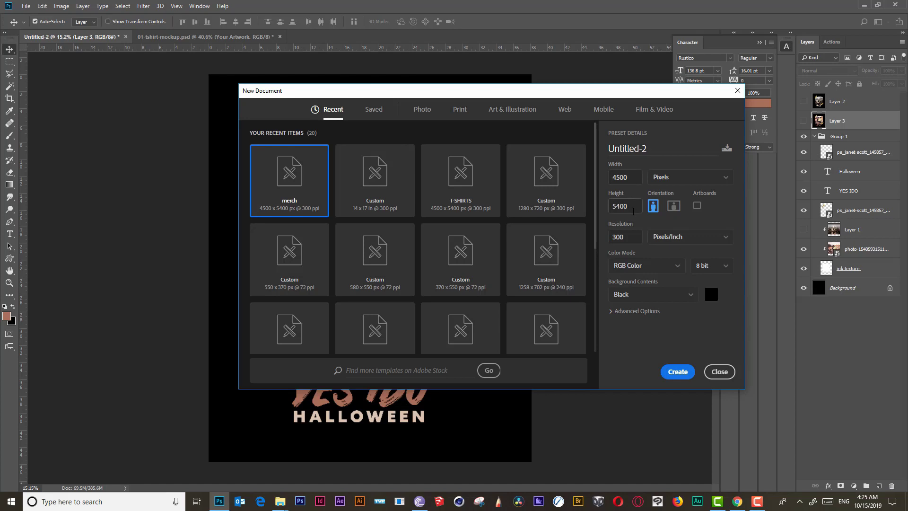
left_click(629, 235)
left_click(682, 378)
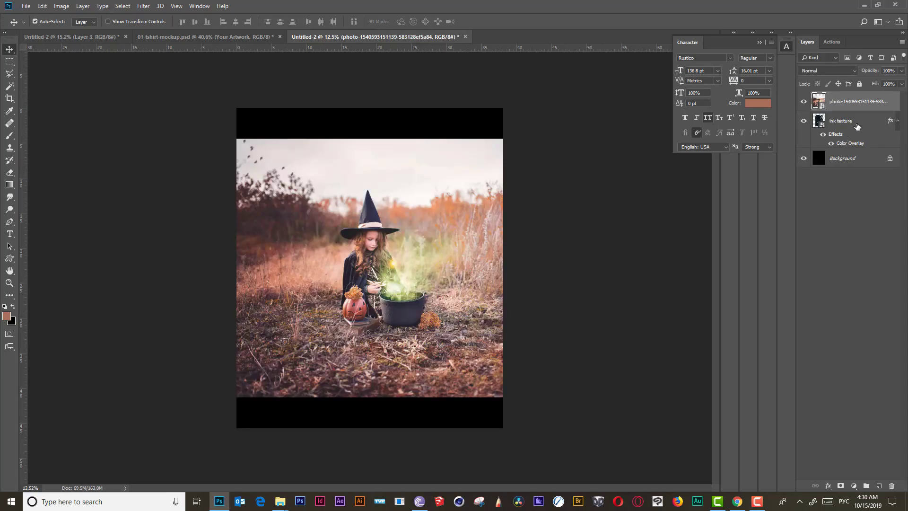
Step: Rasterize the ink texture layer's style and clip the witch photo layer to the ink texture
left_click(854, 125)
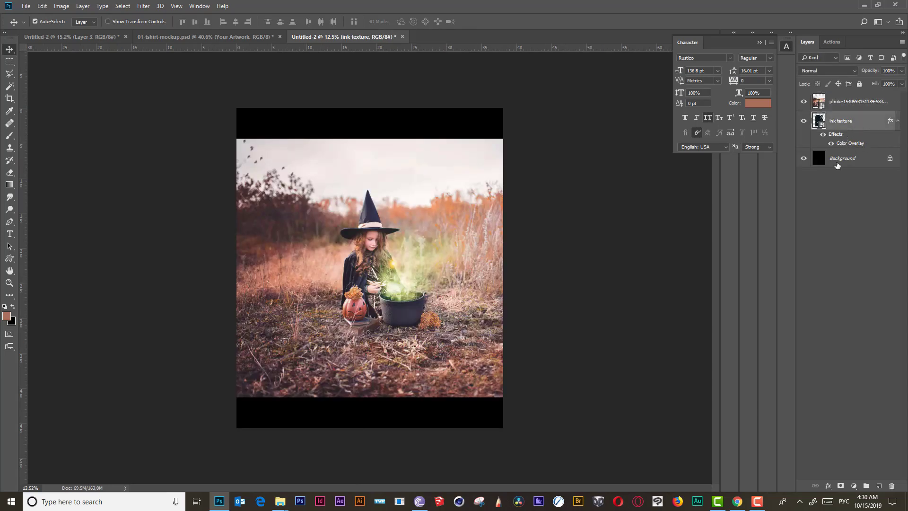
right_click(850, 124)
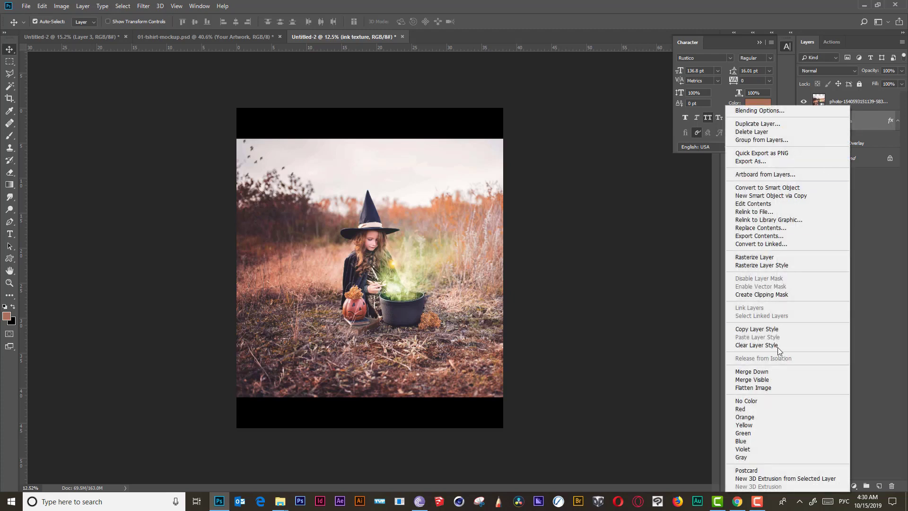
left_click(796, 266)
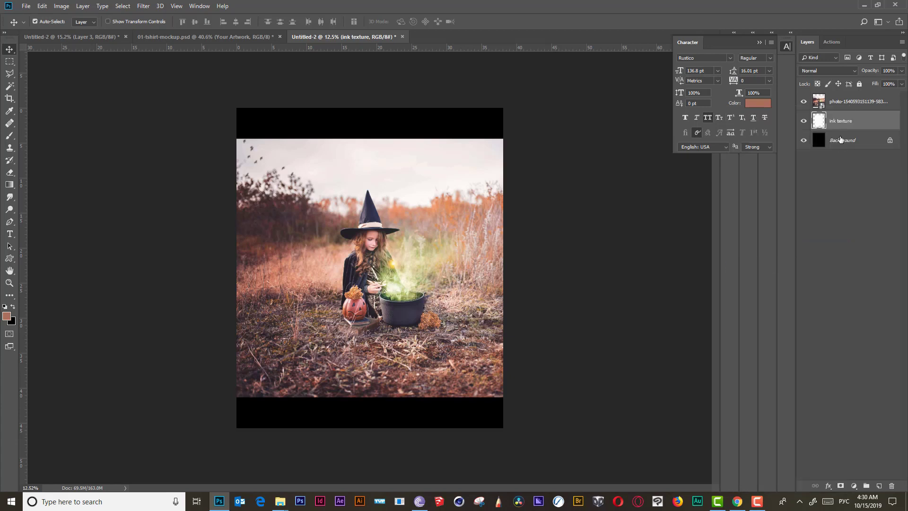
left_click(844, 103)
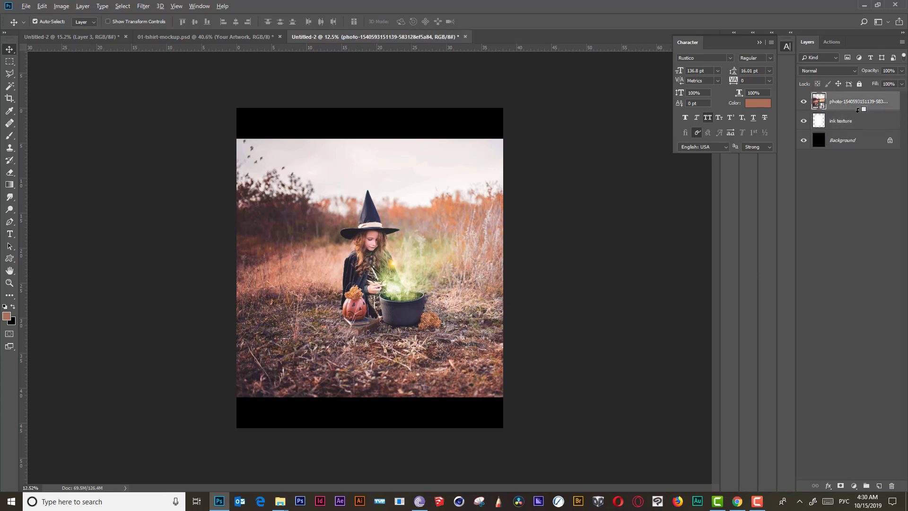
left_click(857, 109, "alt")
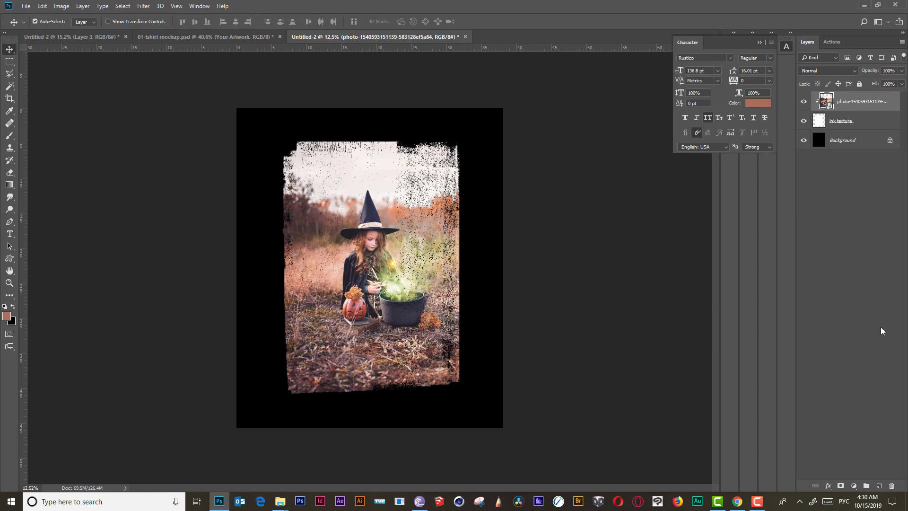
Step: Shorten the ink texture to about 77% of its height by pulling in its upper and lower edges
left_click(872, 123)
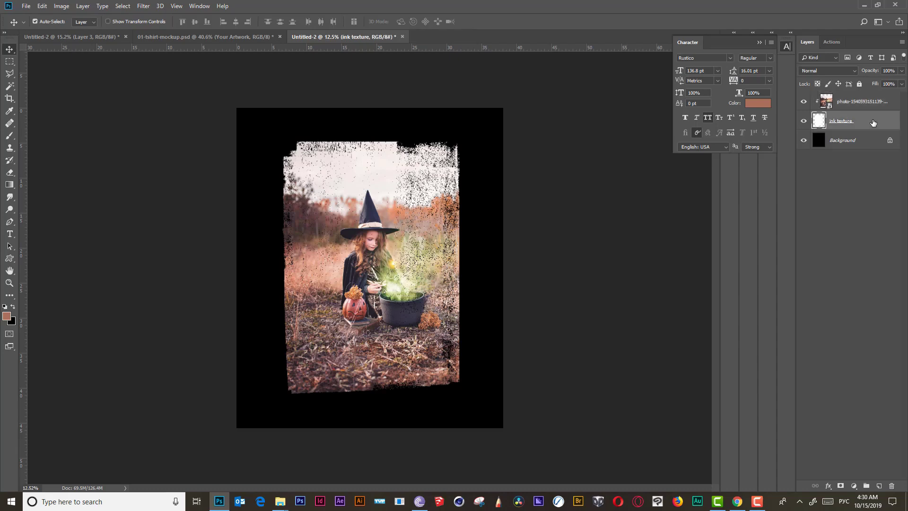
key("ctrl+t")
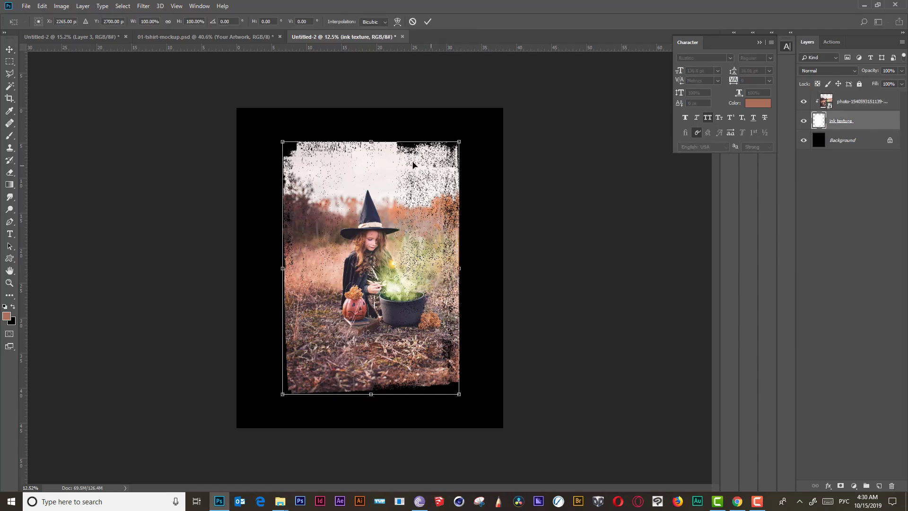
left_click_drag(375, 148, 375, 182)
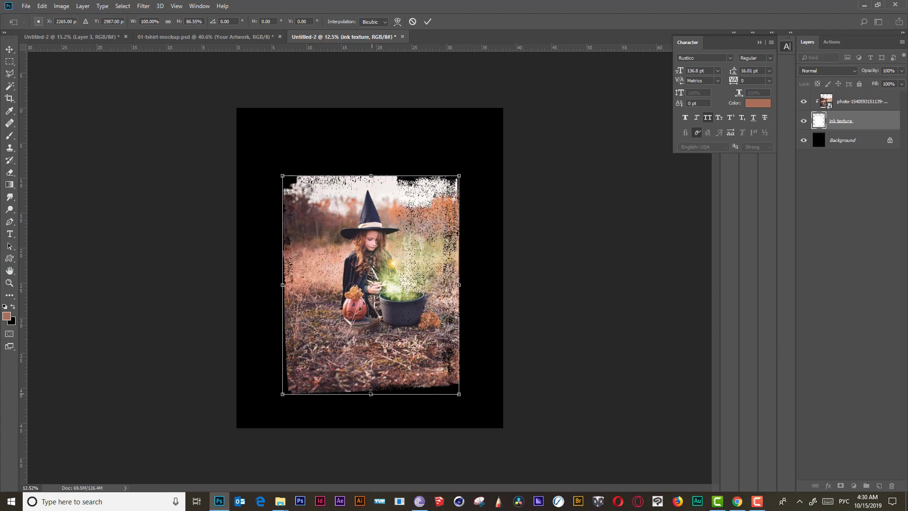
left_click_drag(371, 394, 369, 371)
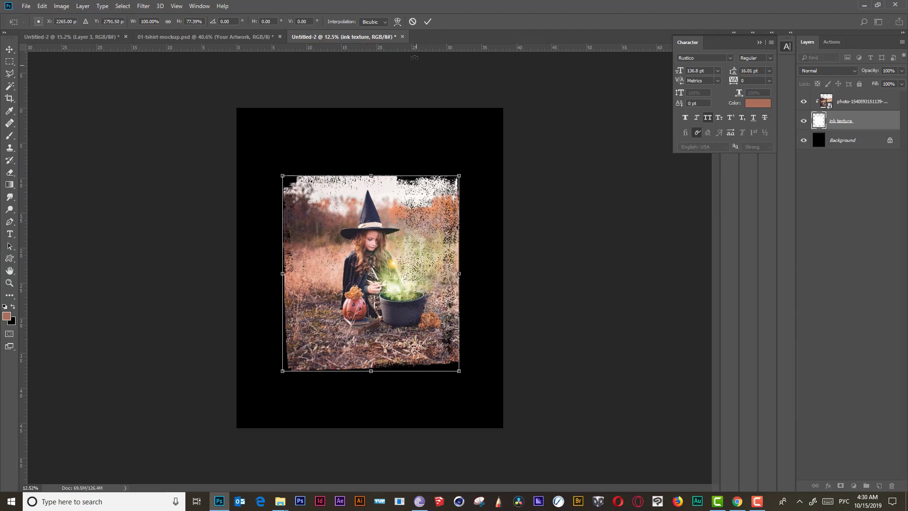
left_click(427, 21)
Step: Shift the witch photo slightly to the left within the ink texture shape
left_click(857, 104)
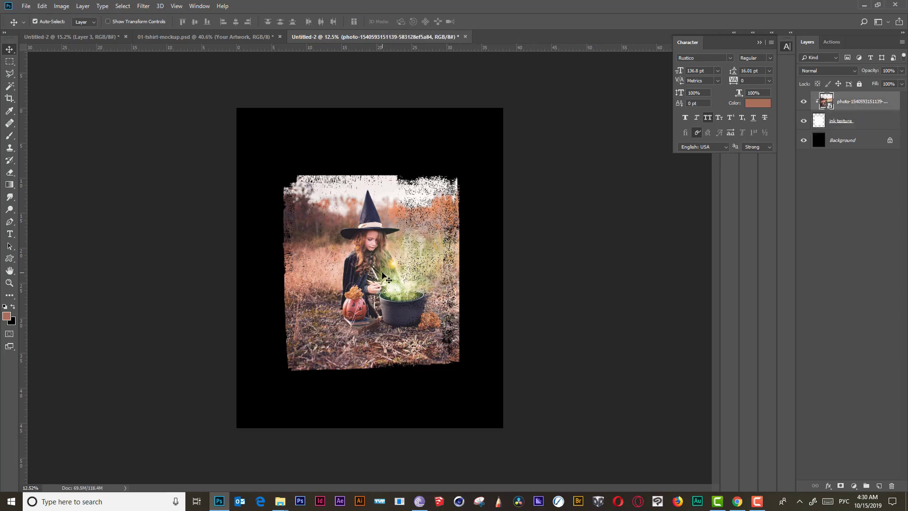
right_click(844, 104)
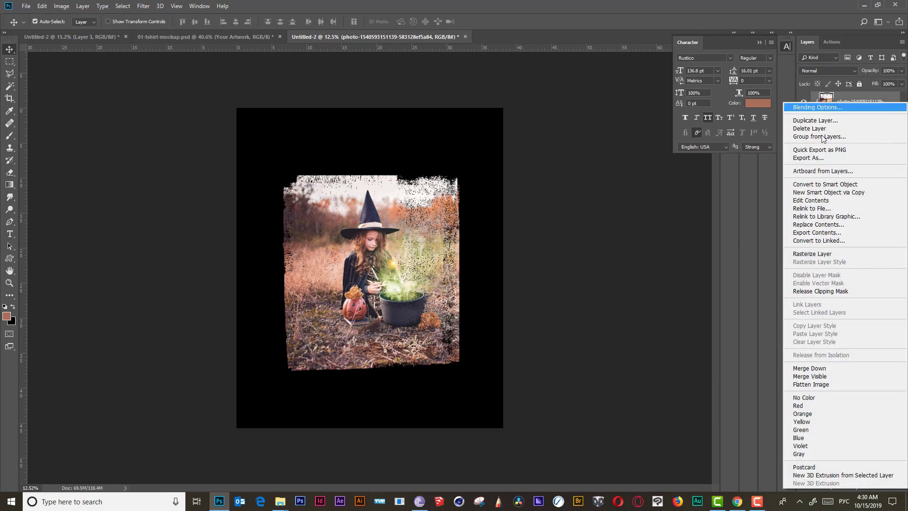
left_click(859, 186)
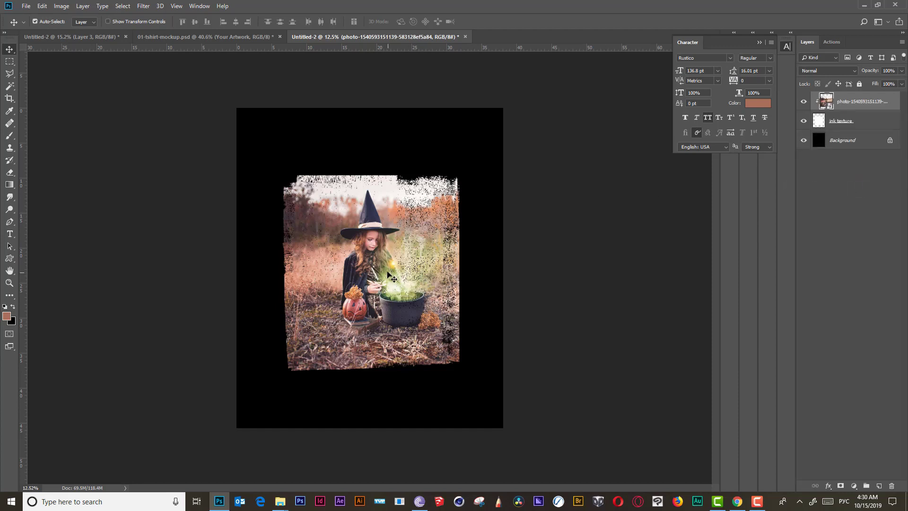
mouse_move(388, 271)
left_mouse_down()
mouse_move(389, 254)
mouse_move(382, 275)
left_mouse_up()
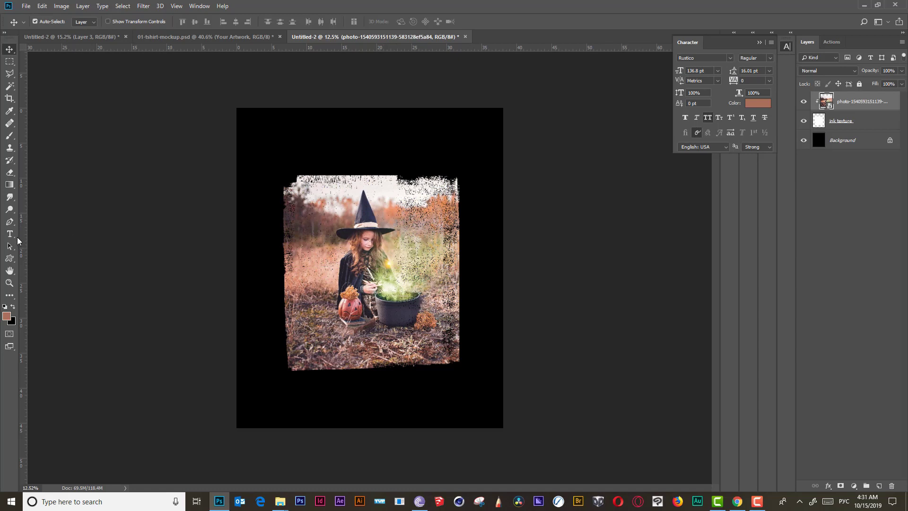
Step: Add the text "YES IDO" on the black area below the photo
left_click(10, 233)
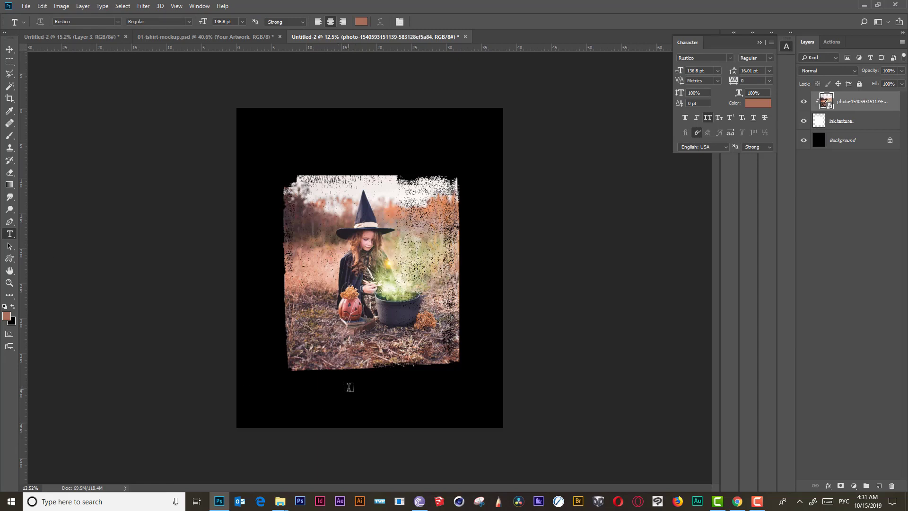
left_click(348, 388)
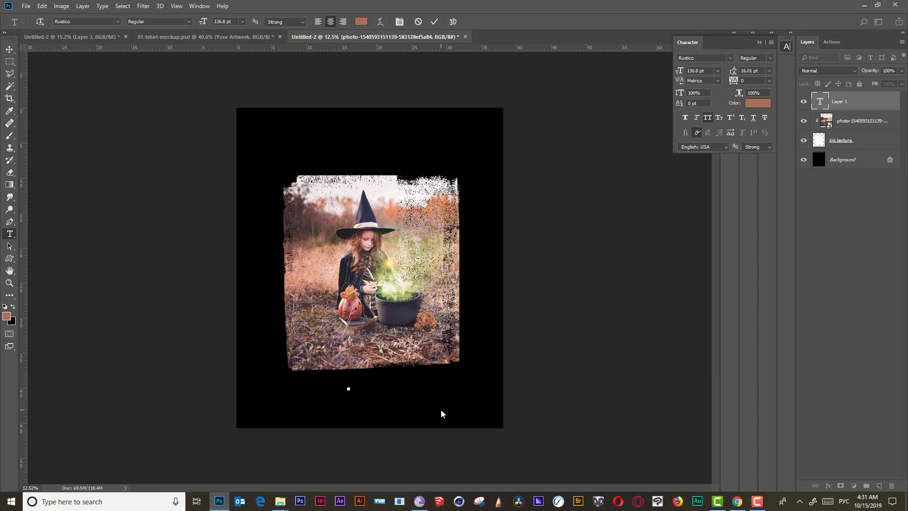
type("Ну")
key("BackSpace")
key("BackSpace")
key("alt+shift")
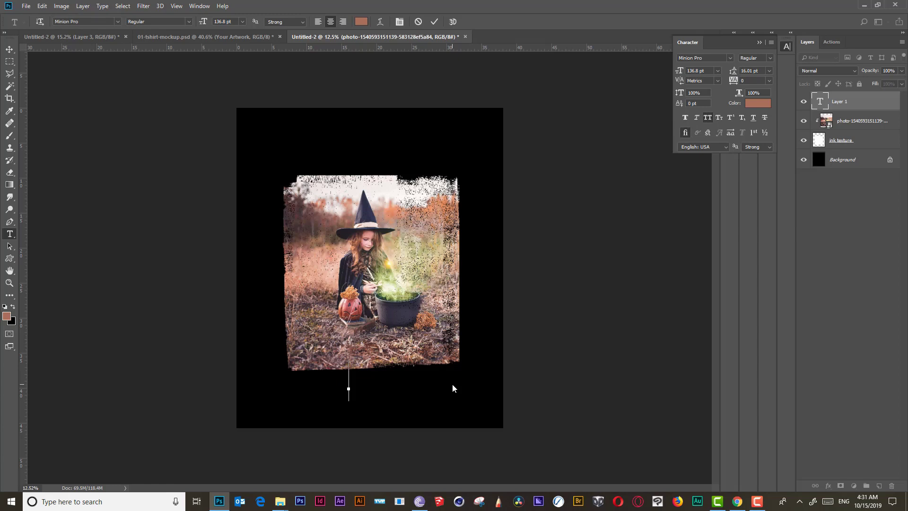
type("YES")
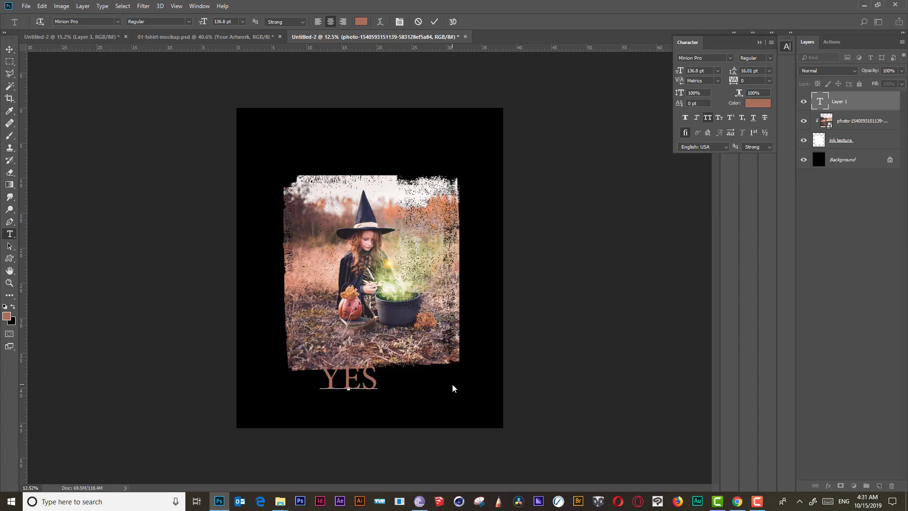
type(" IDO")
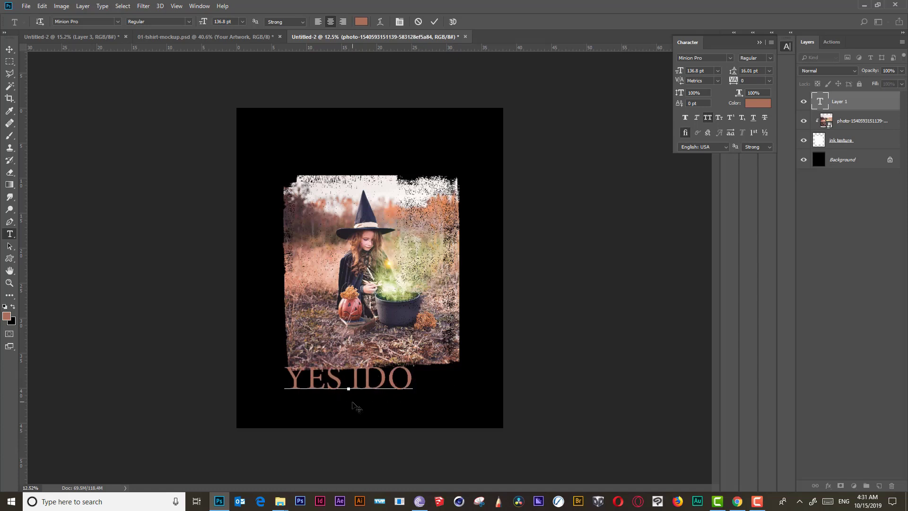
Step: Set the whole "YES IDO" text in Rustico Regular and move it just beneath the photo, centred on it
double_click(358, 386)
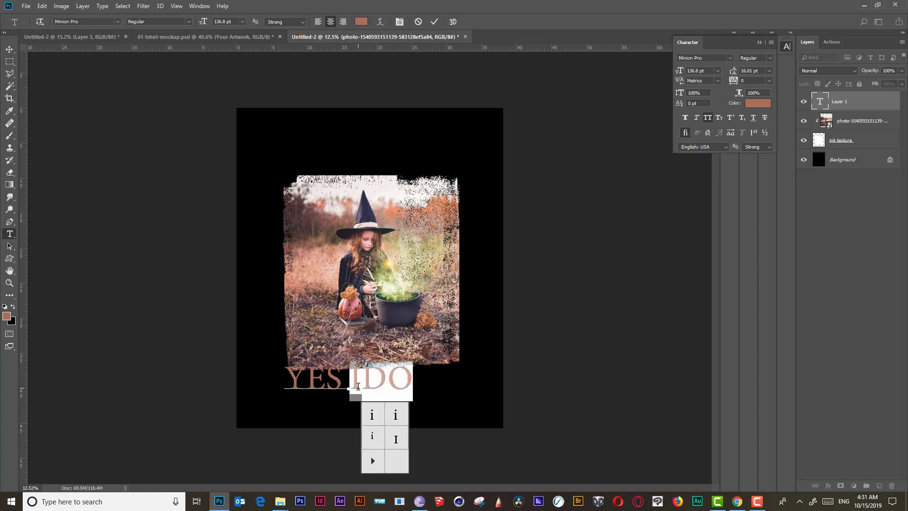
left_click(354, 386)
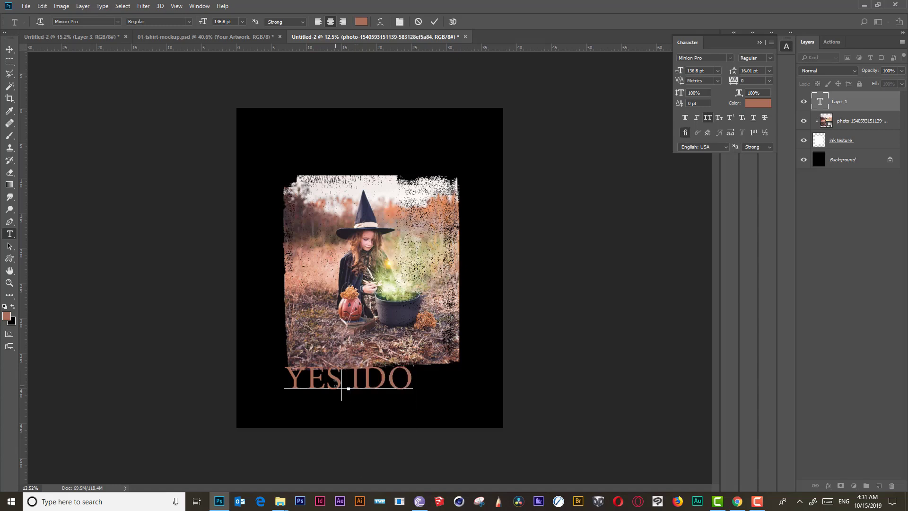
double_click(334, 384)
triple_click(337, 384)
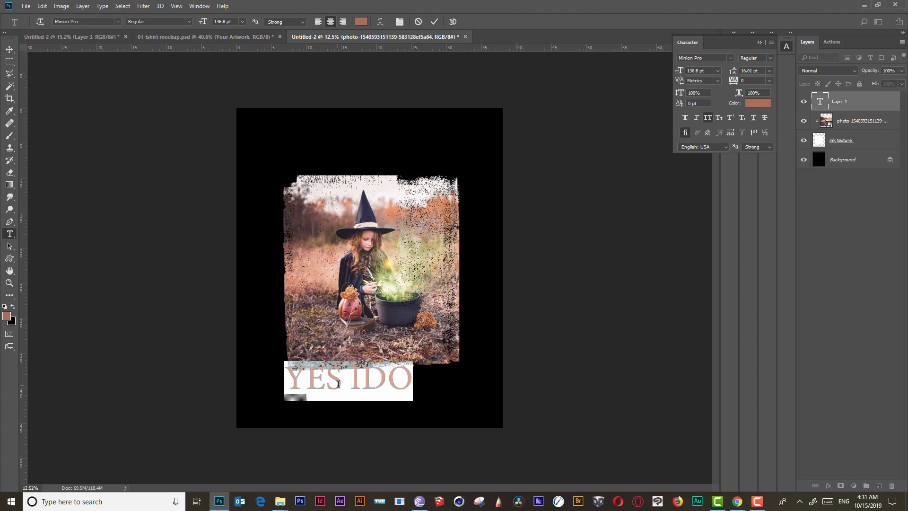
left_click(100, 21)
type("rus")
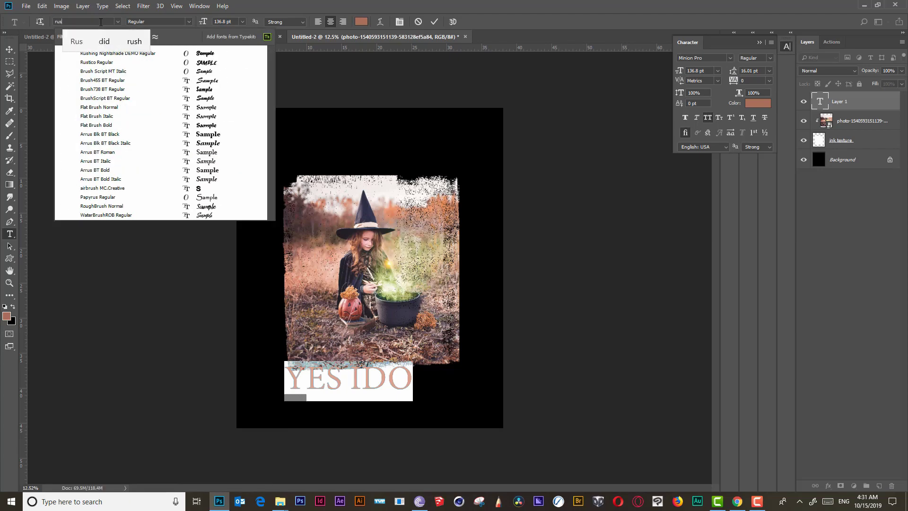
type("ti")
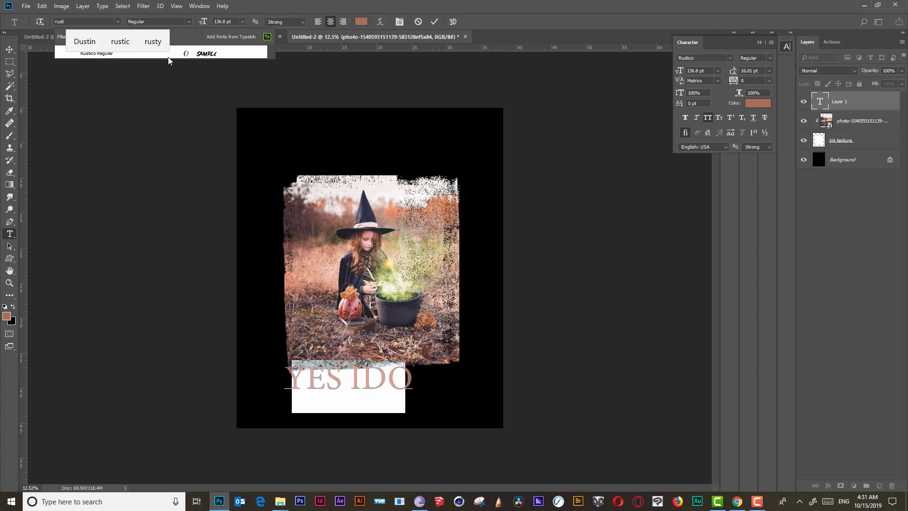
left_click(179, 53)
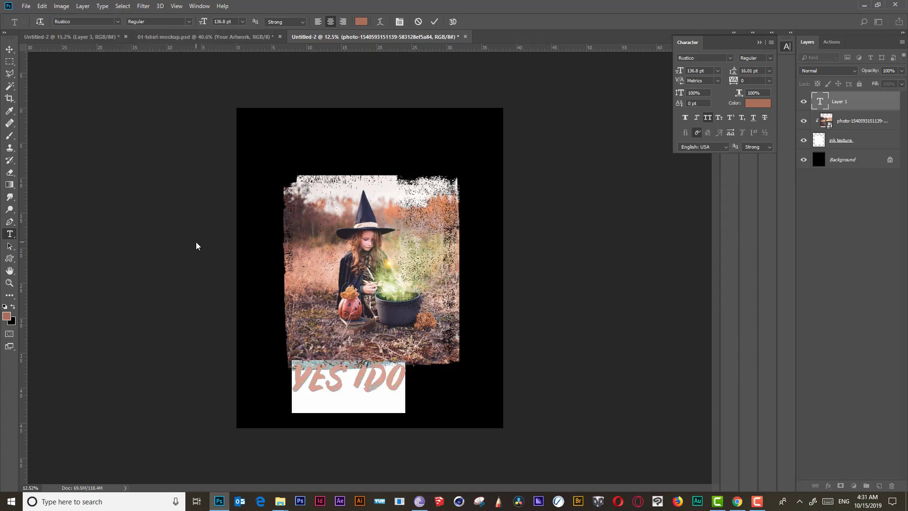
left_click(9, 49)
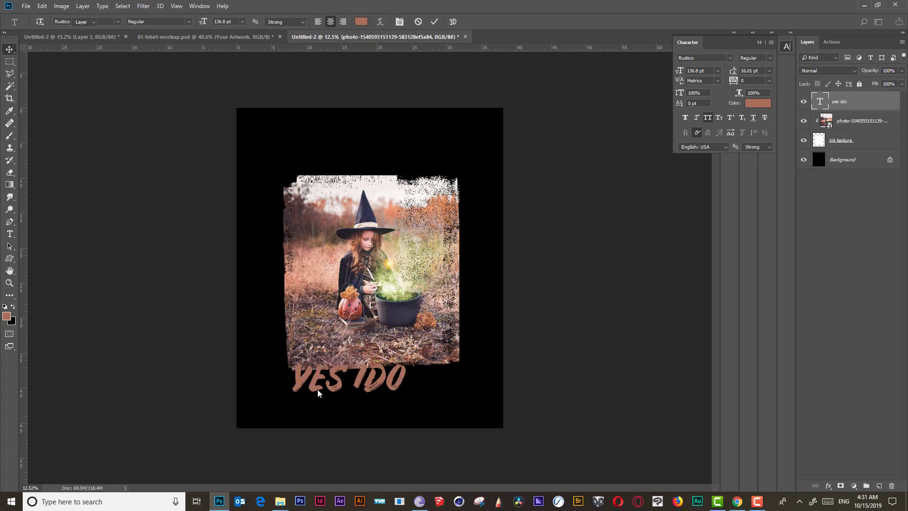
left_click_drag(375, 388, 396, 397)
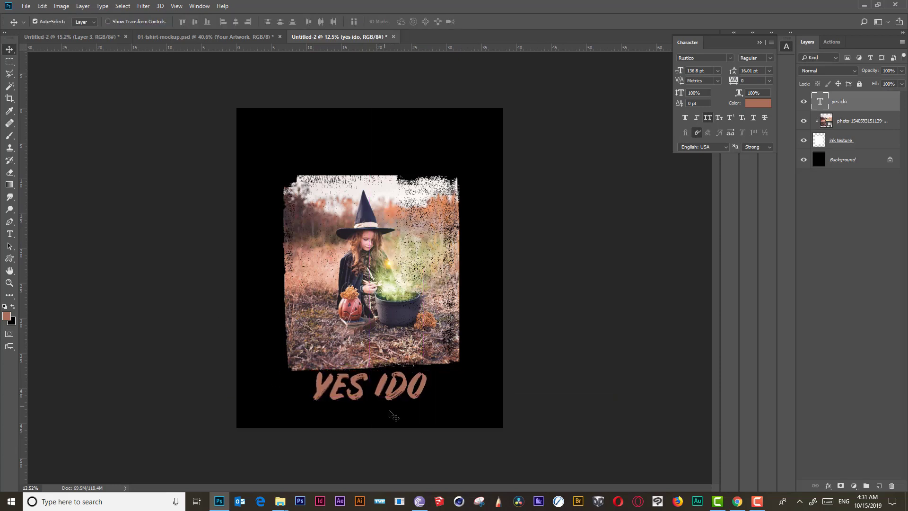
Step: Recolor the "YES IDO" text with a light pink skin tone sampled from the girl's face in the photo
double_click(821, 104)
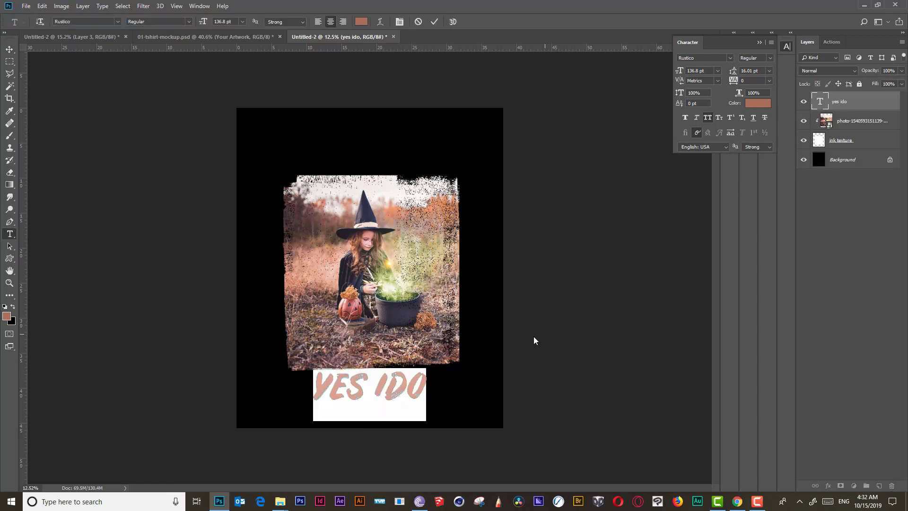
left_click(6, 315)
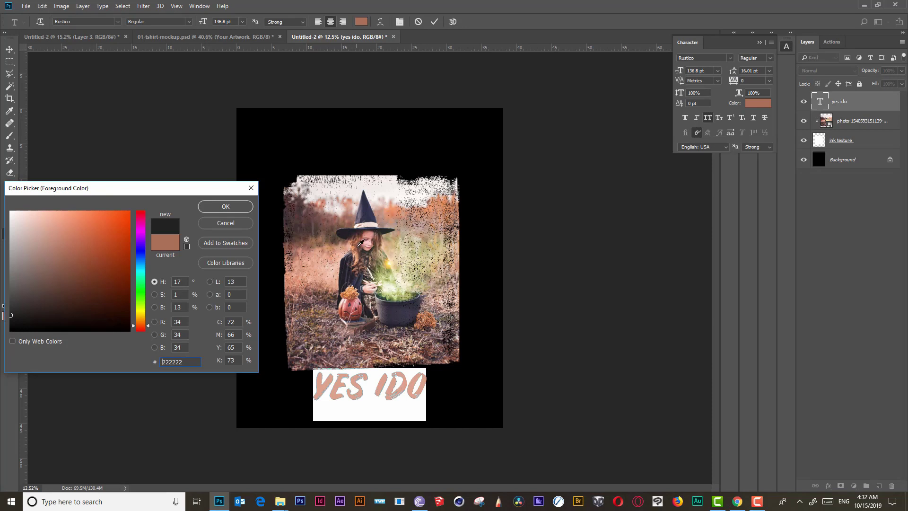
left_click(357, 252)
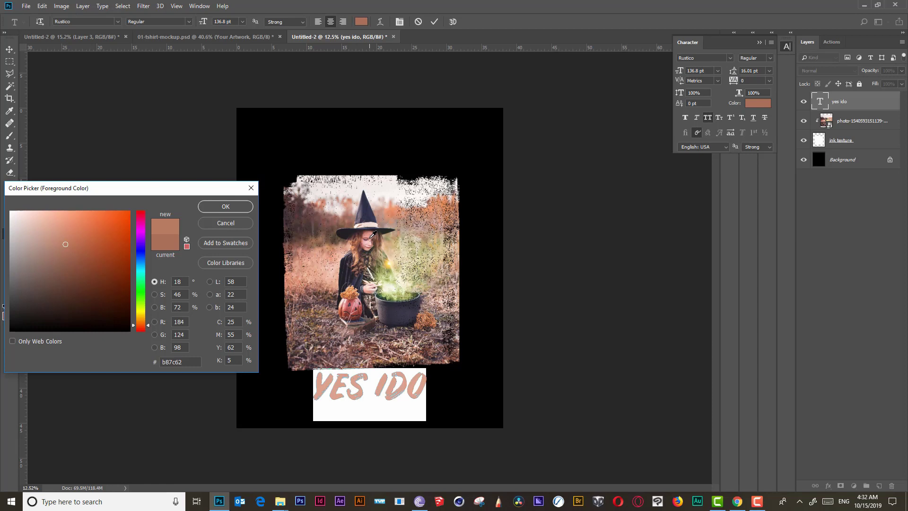
left_click(373, 235)
left_click(229, 209)
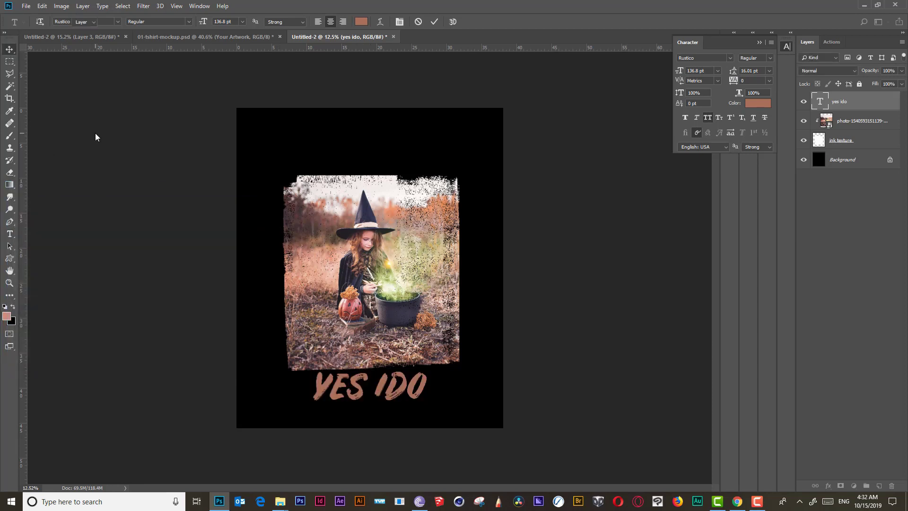
key("ctrl+Return")
key("v")
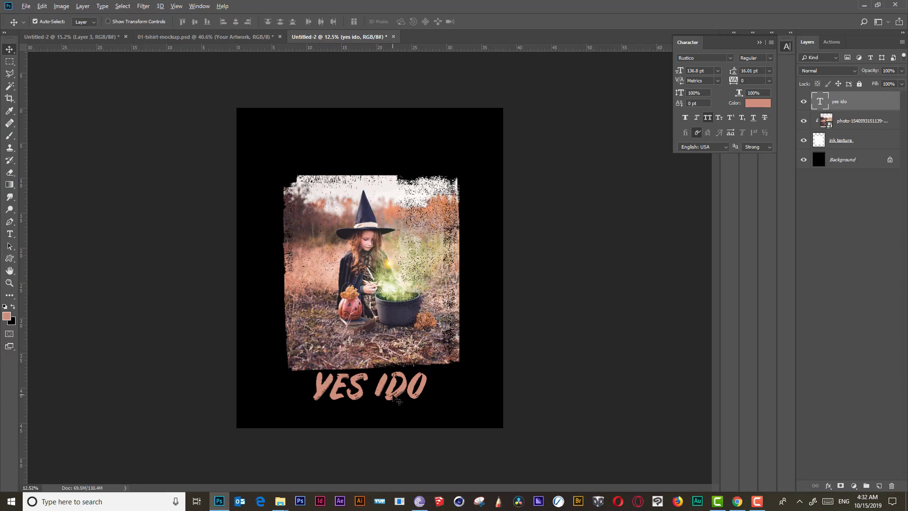
Step: Duplicate the "YES IDO" text directly below the original and change the copy's wording to "HALLOWEEN"
left_click_drag(392, 396, 392, 425)
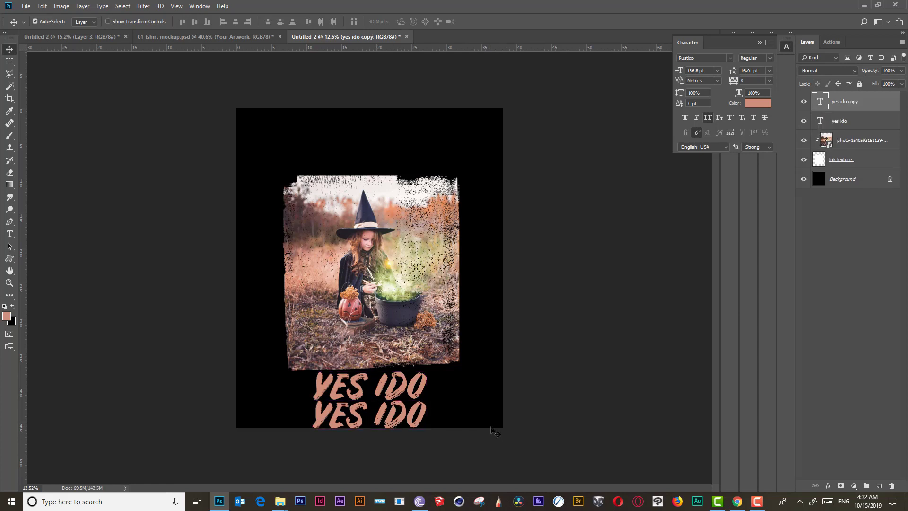
double_click(819, 108)
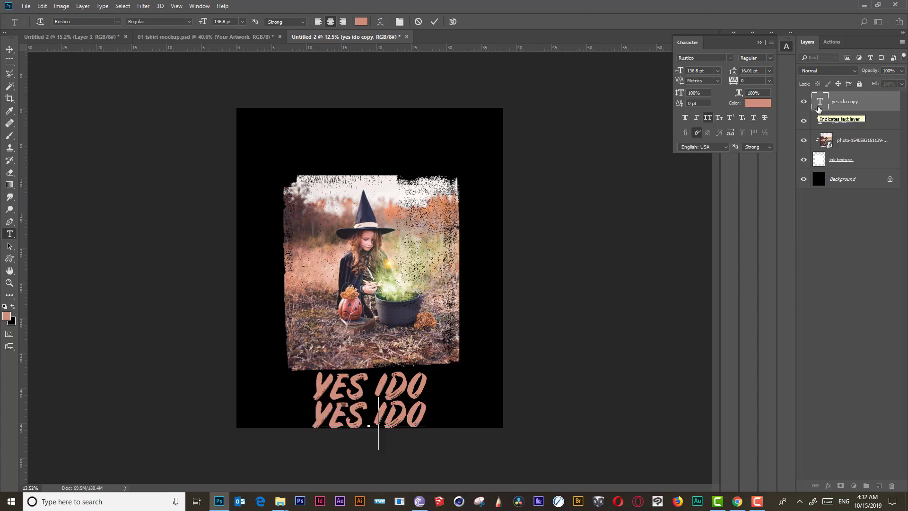
type("HAL")
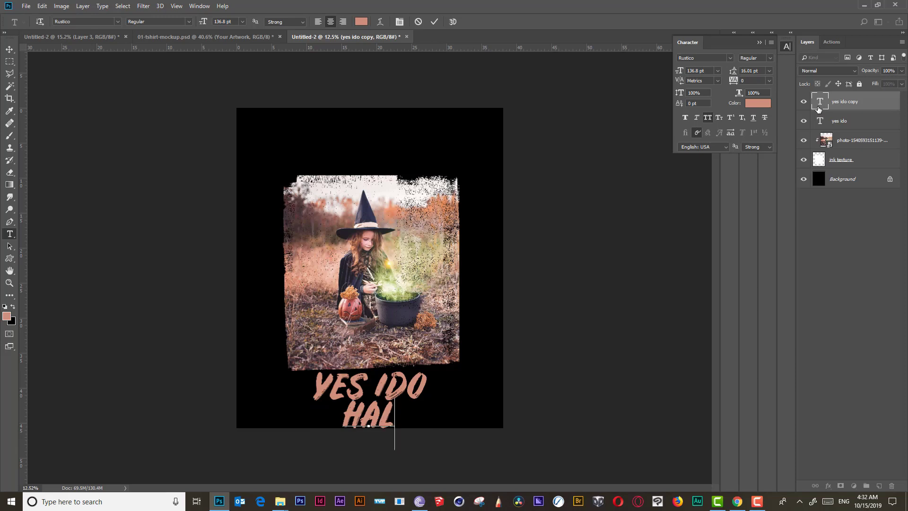
type("LOWEEN")
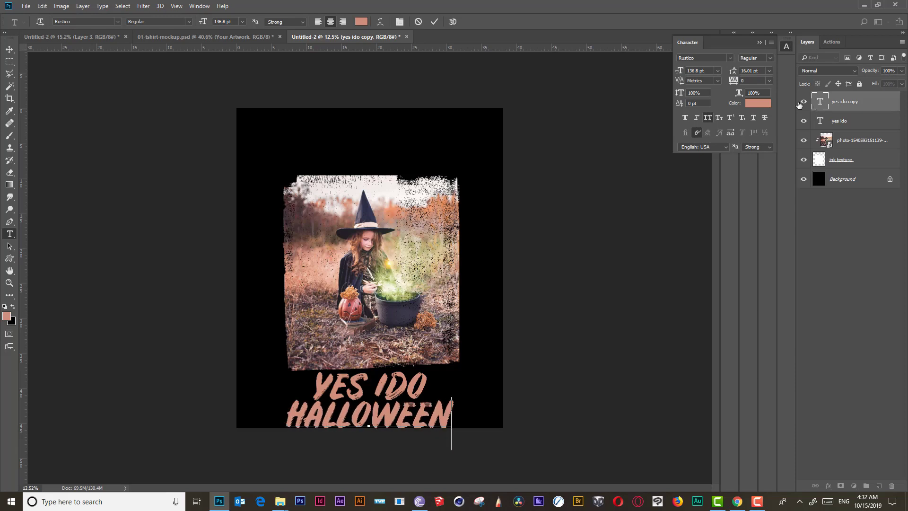
left_click(9, 49)
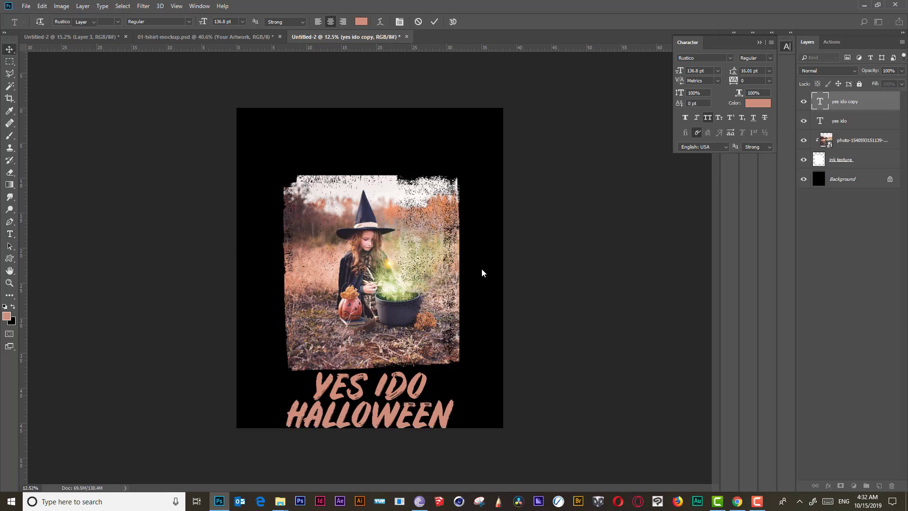
Step: Reduce the "HALLOWEEN" text size to 84.8 pt
double_click(819, 104)
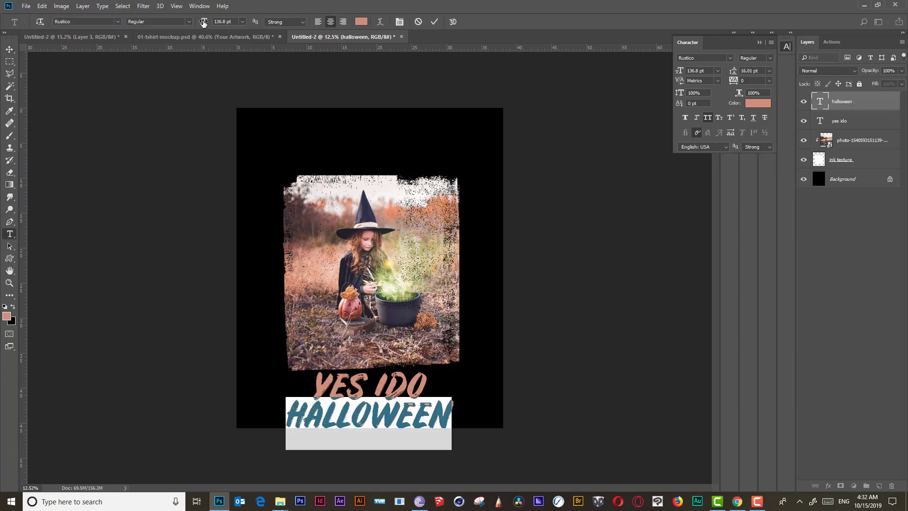
left_click_drag(202, 26, 178, 27)
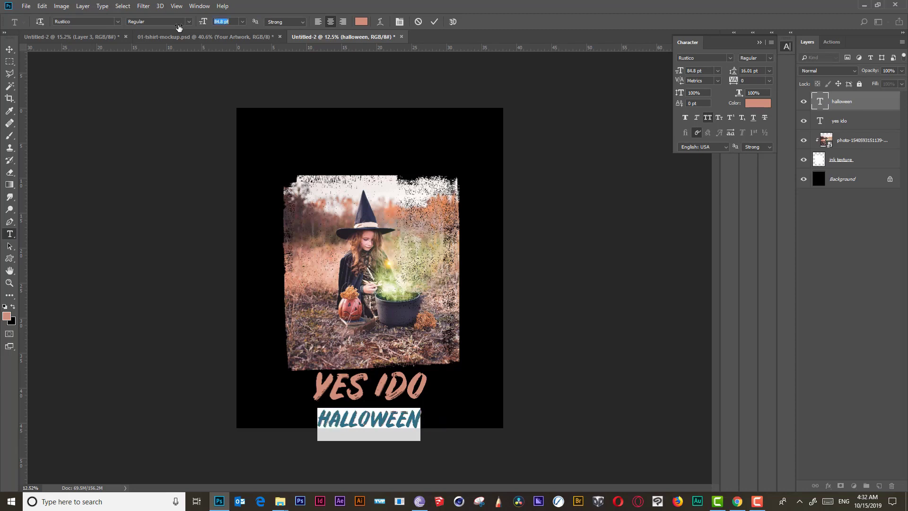
left_click(434, 23)
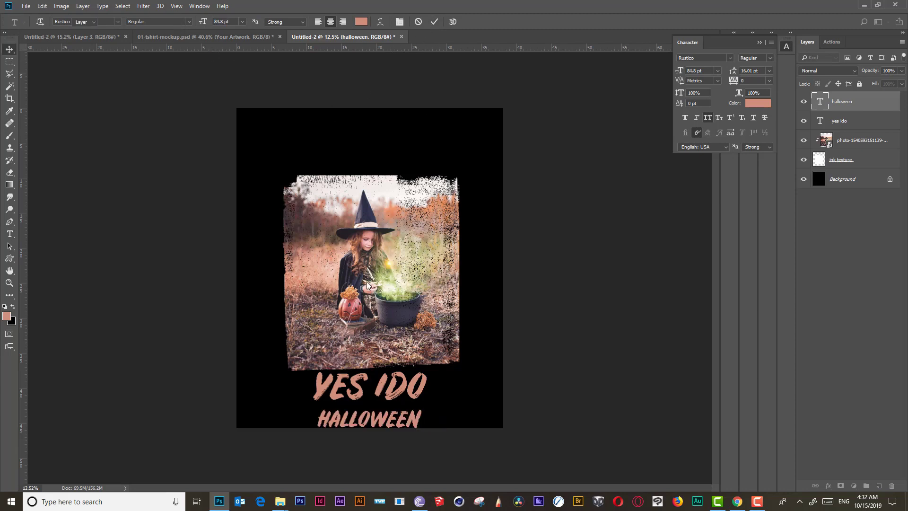
key("v")
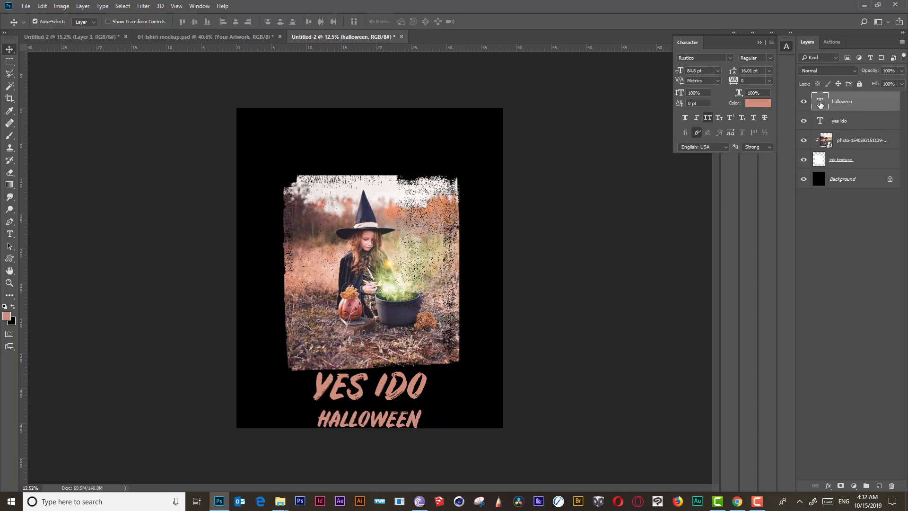
Step: Set the "HALLOWEEN" text in Azo Sans Black and move it up close beneath "YES IDO"
double_click(820, 103)
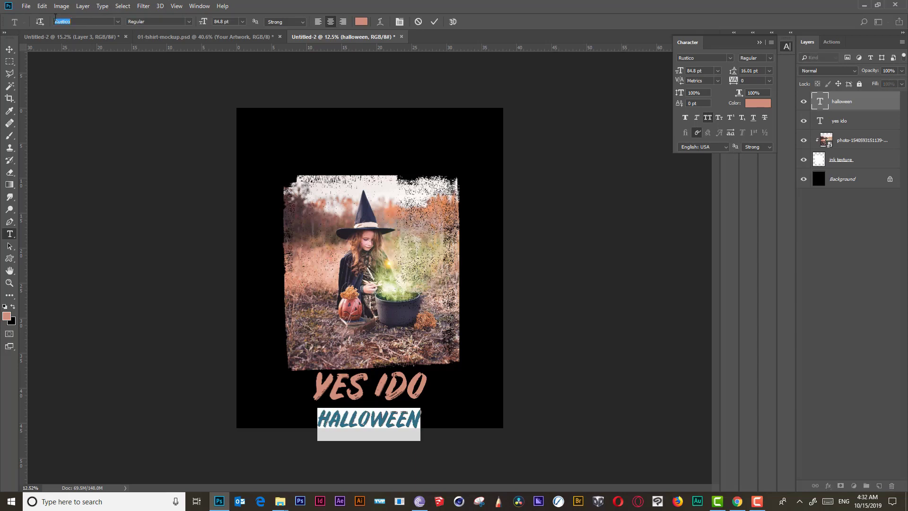
left_click(56, 17)
type("azo")
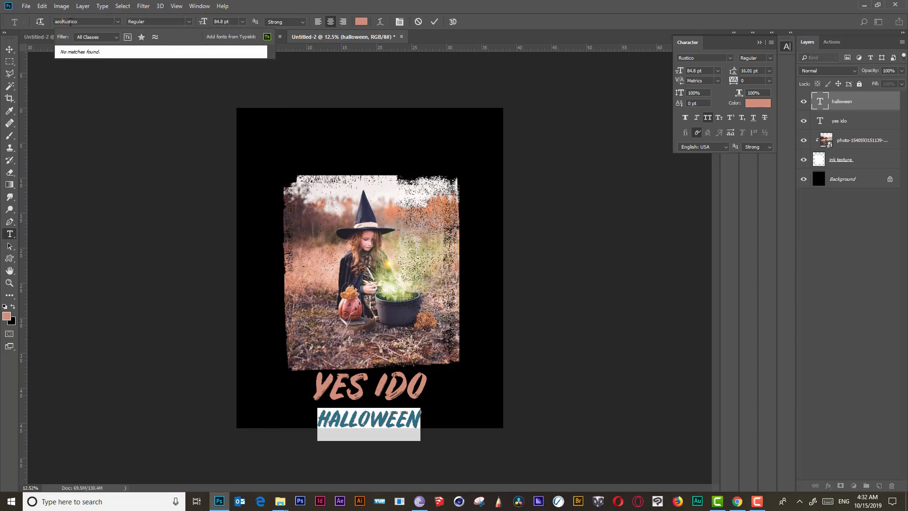
key("ctrl+a")
type("azo")
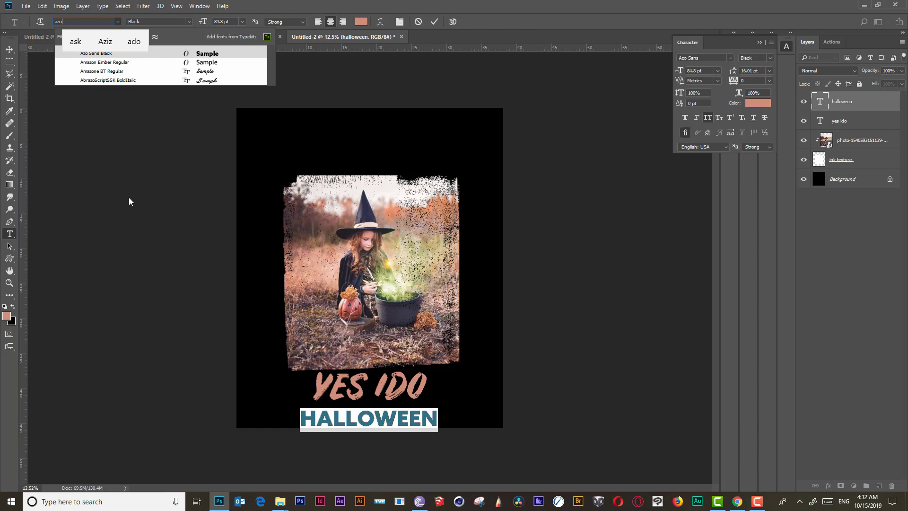
key("Return")
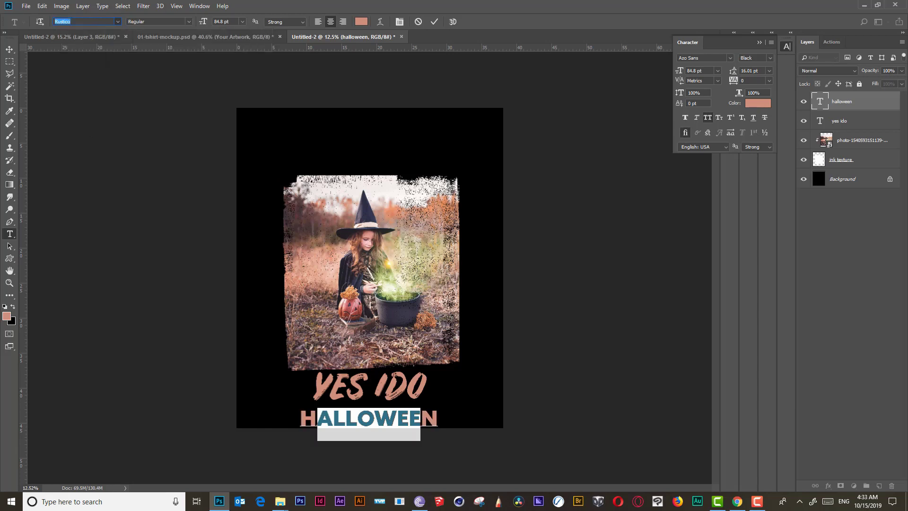
left_click(10, 49)
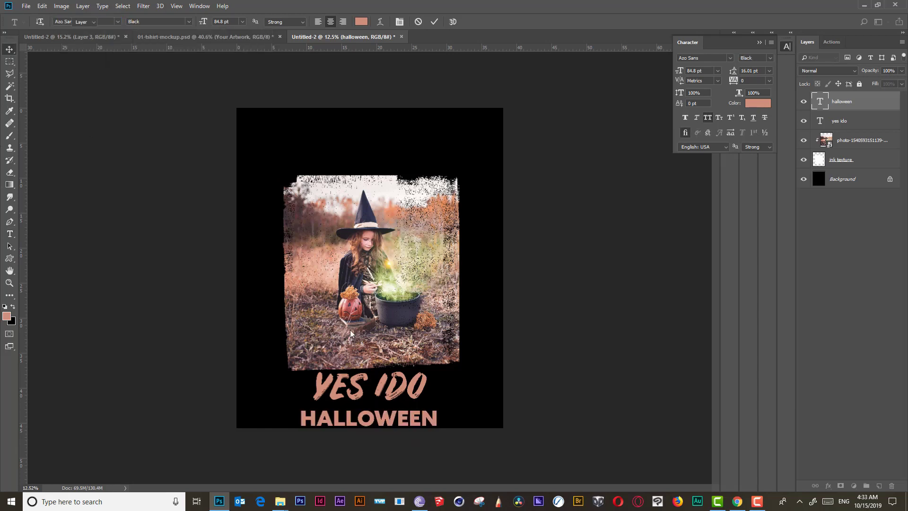
mouse_move(387, 418)
left_mouse_down()
mouse_move(394, 402)
mouse_move(389, 411)
left_mouse_up()
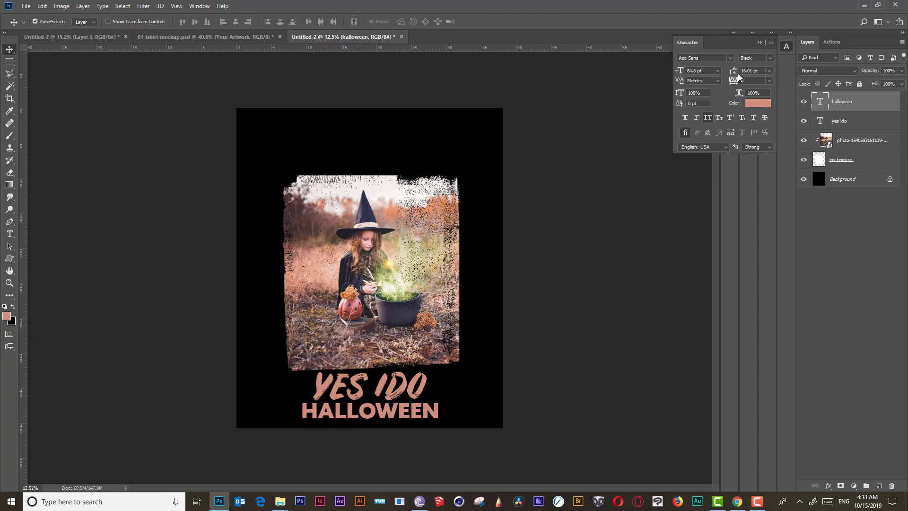
Step: Reduce the "HALLOWEEN" text to 46.8 pt and move it slightly up toward "YES IDO"
double_click(821, 101)
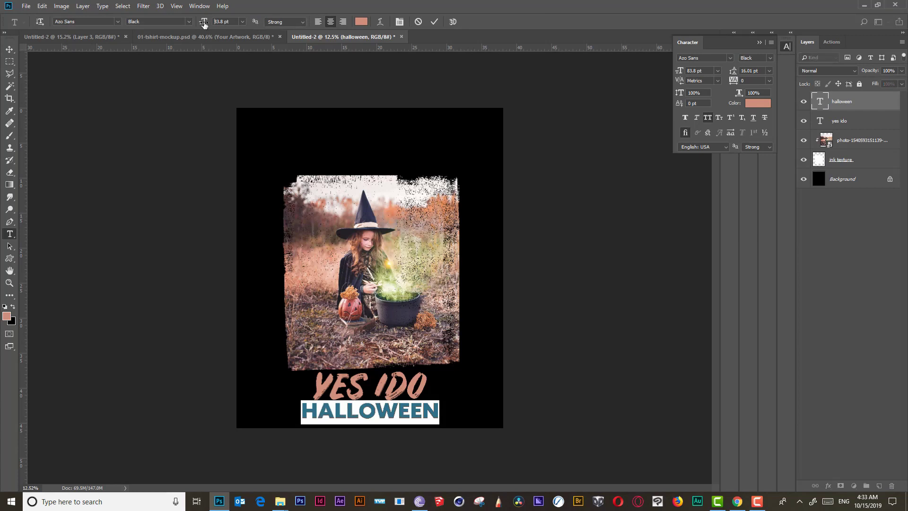
left_click_drag(203, 24, 187, 24)
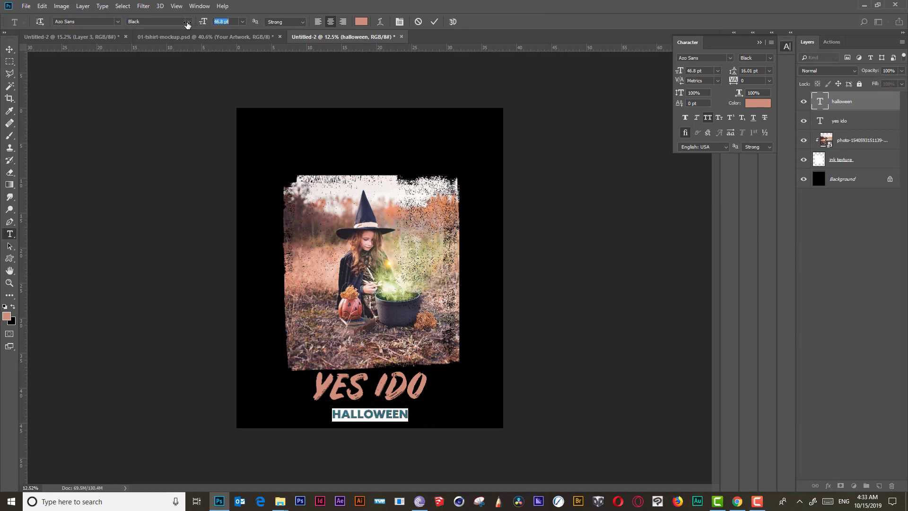
left_click(9, 50)
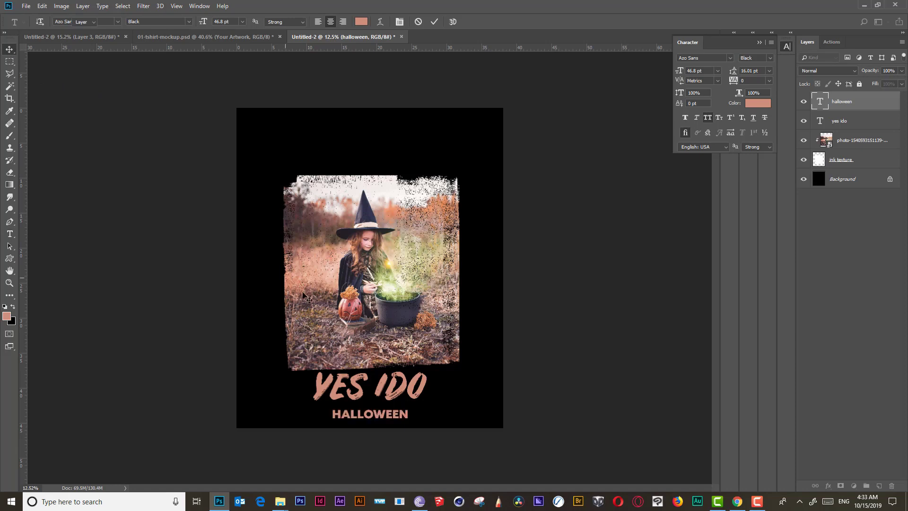
left_click_drag(363, 419, 363, 420)
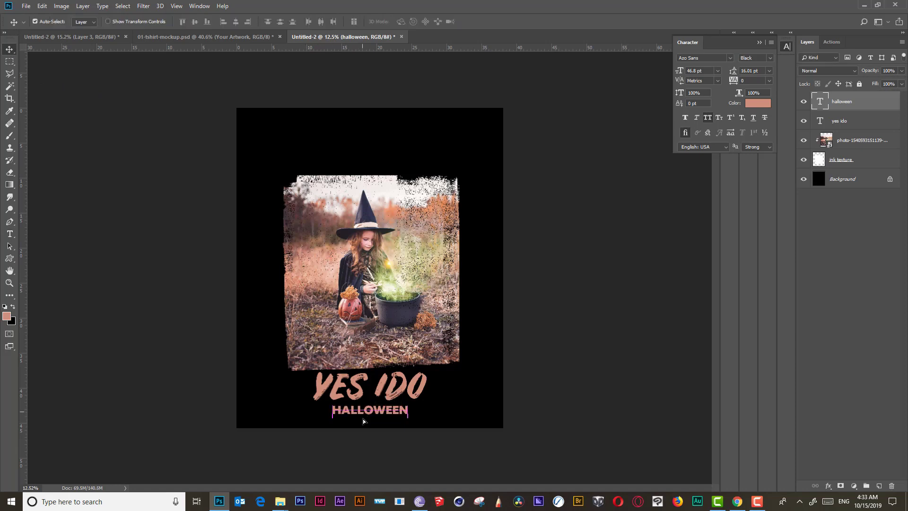
Step: Enlarge the "HALLOWEEN" text to 52.8 pt
double_click(819, 101)
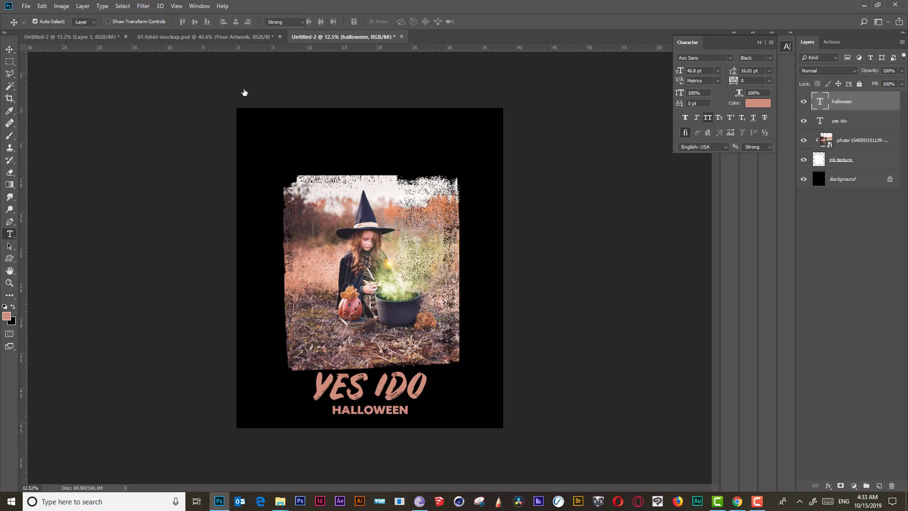
left_click_drag(205, 22, 208, 24)
key("Return")
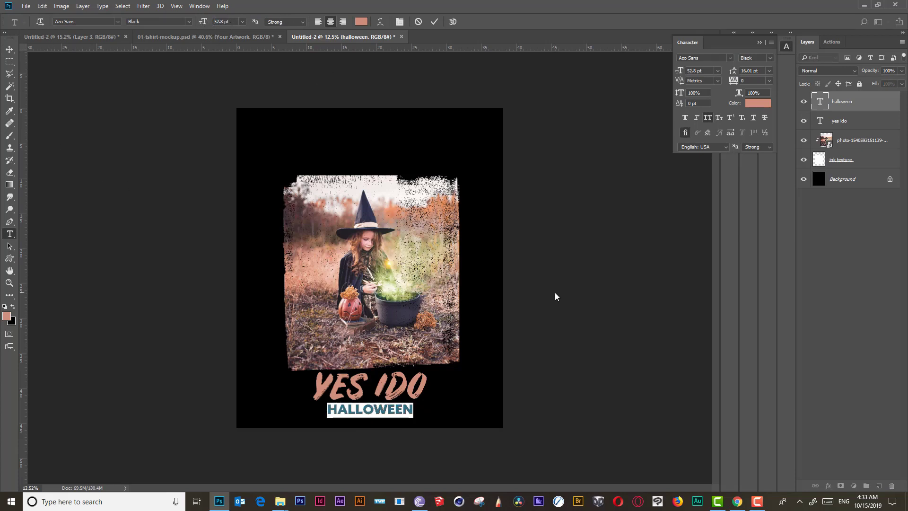
Step: Widen the letter spacing of "HALLOWEEN" to a tracking of 280 so it roughly matches the width of "YES IDO"
key("alt+Right")
key("alt+Right")
key("alt+Right")
key("alt+Right")
key("alt+Right")
key("alt+Right")
key("alt+Right")
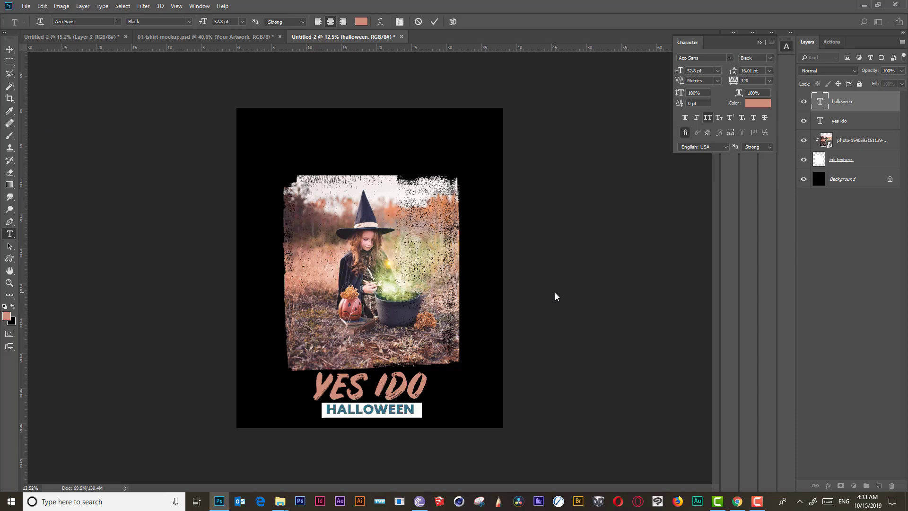
key("alt+Right")
key("alt+Right")
key("alt+Right")
key("alt+Right")
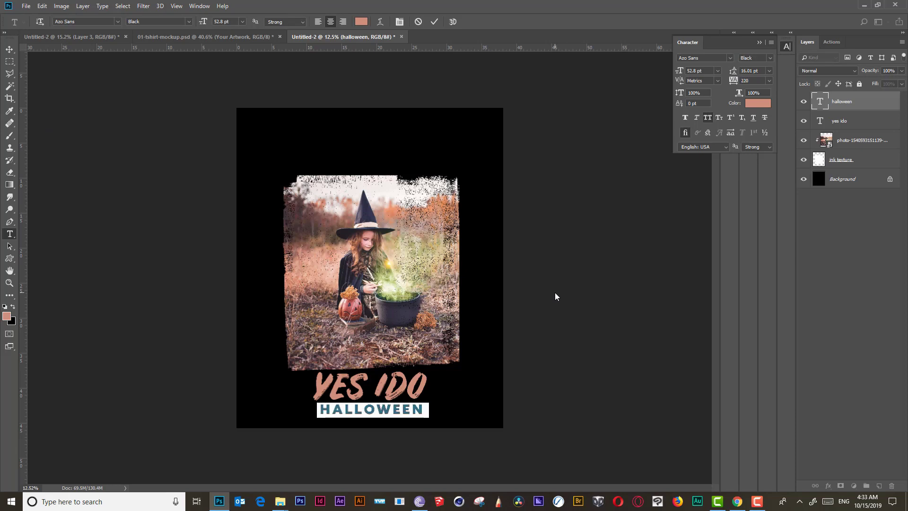
key("alt+Right")
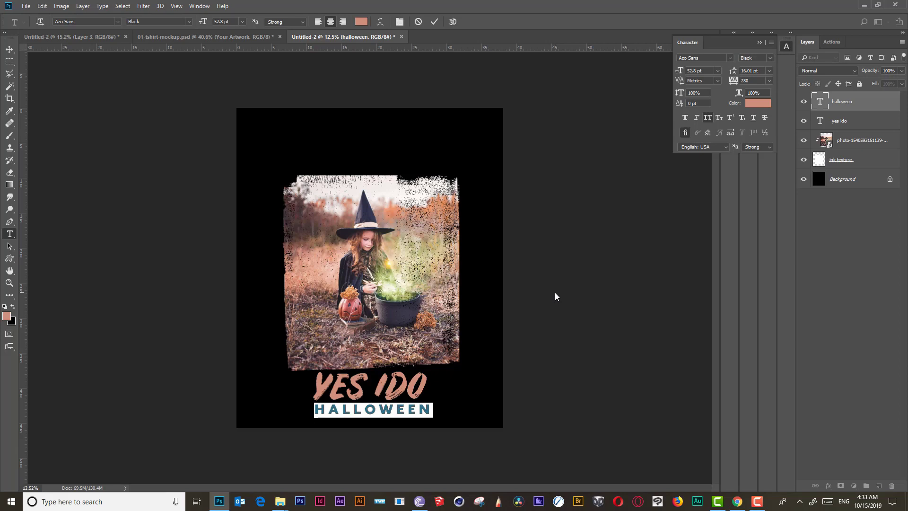
left_click(10, 49)
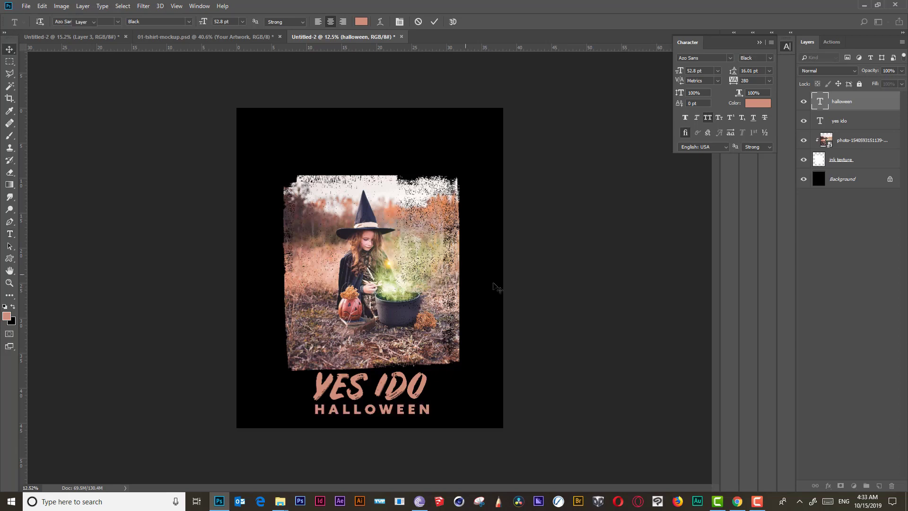
Step: Nudge the "HALLOWEEN" text slightly left so it lines up centred beneath "YES IDO"
key("Left")
key("Left")
key("Left")
key("Left")
key("Left")
key("Left")
key("Left")
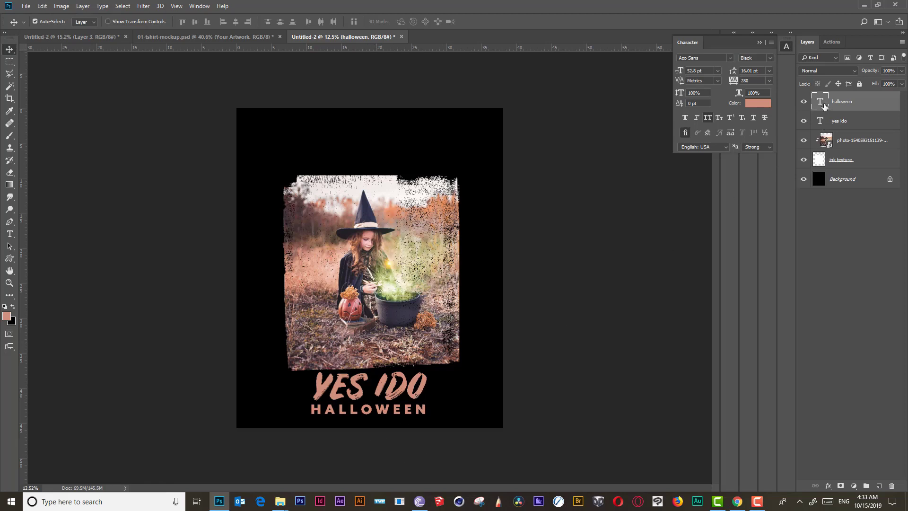
Step: Recolor the whole "YES IDO" text with the orange e58d65 sampled from the autumn foliage beside the witch's hat
left_click(826, 124)
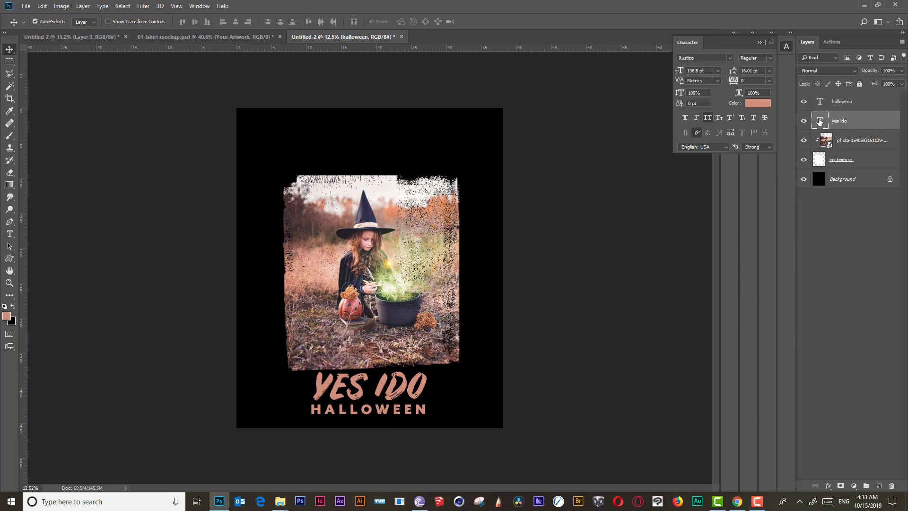
key("t")
double_click(383, 392)
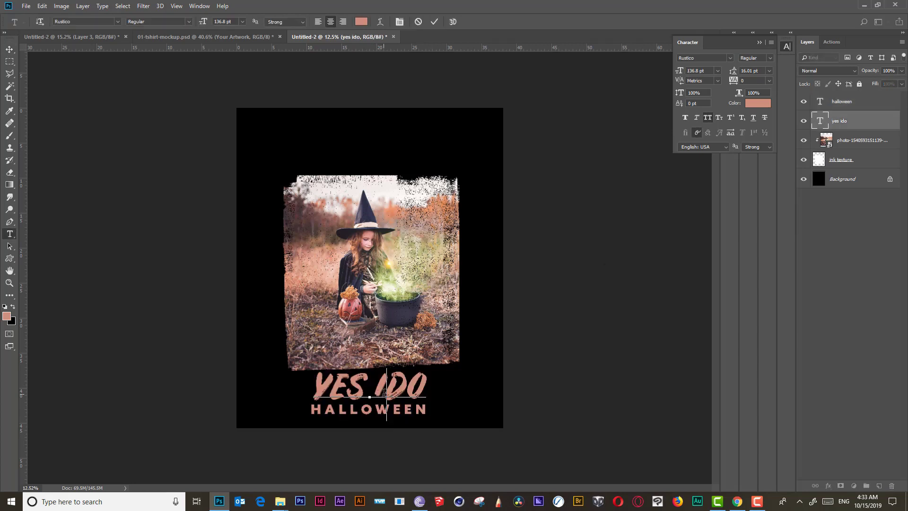
triple_click(383, 393)
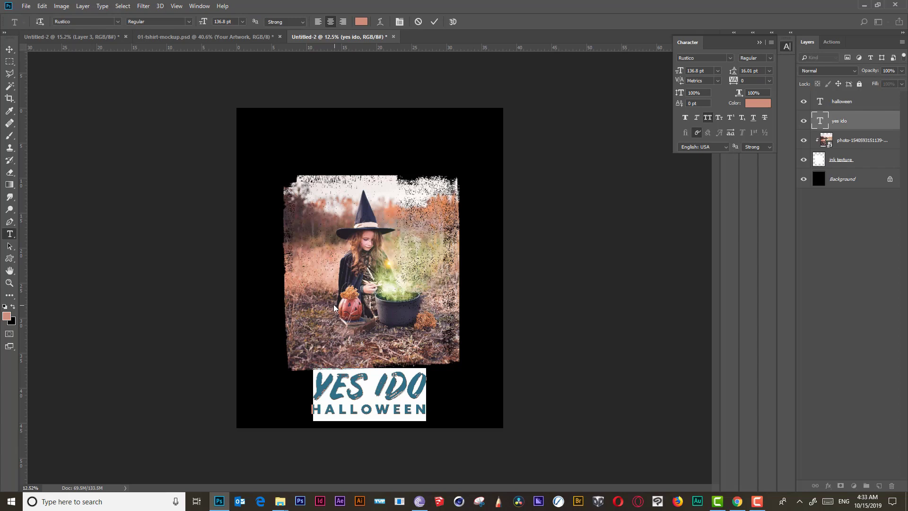
left_click(6, 317)
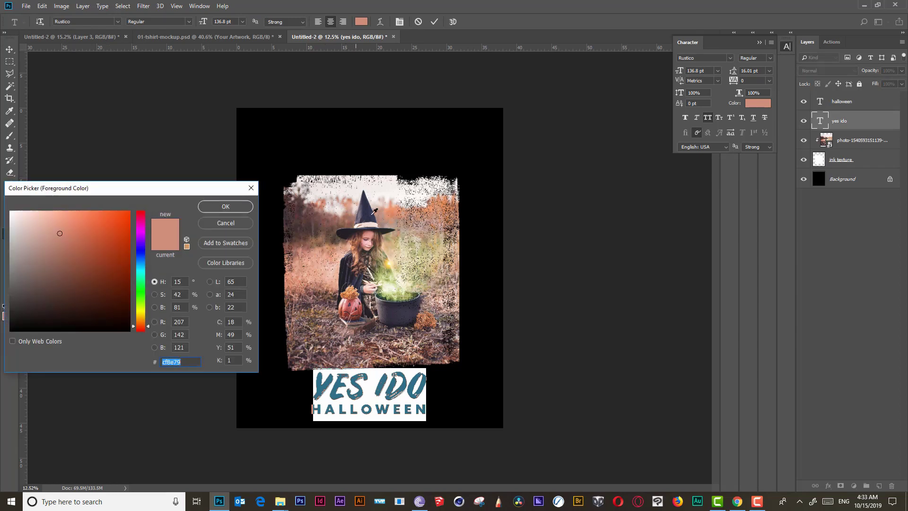
left_click(395, 207)
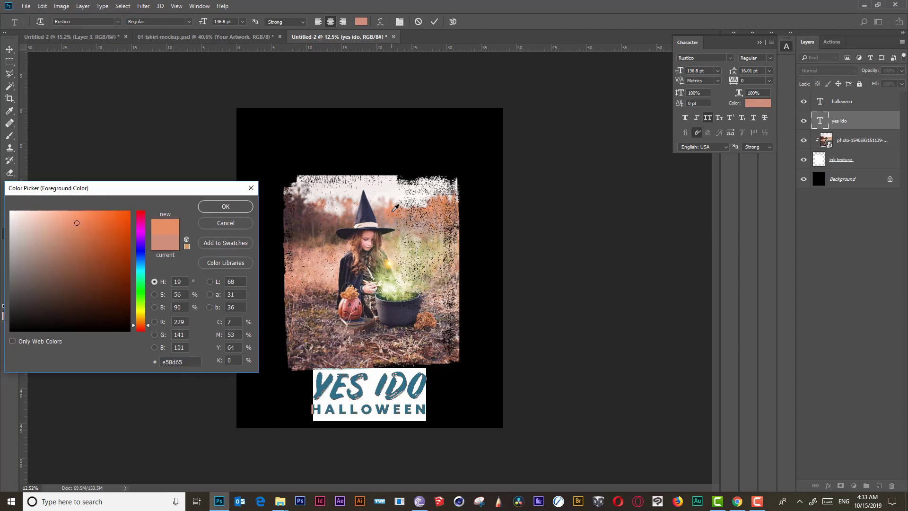
left_click(241, 209)
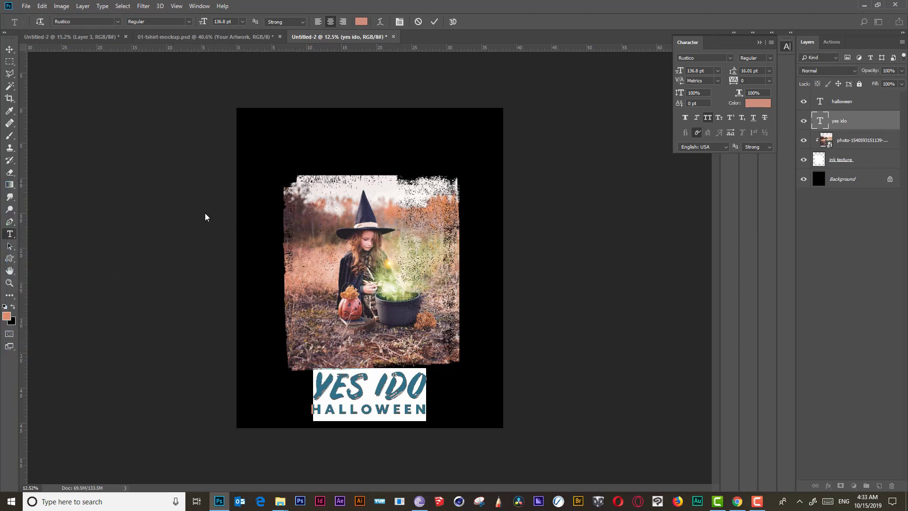
left_click(11, 49)
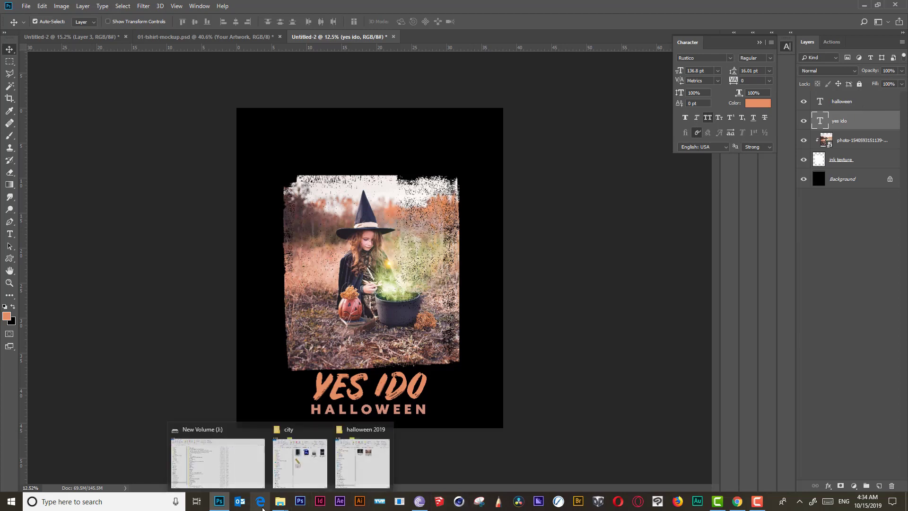
mouse_move(284, 507)
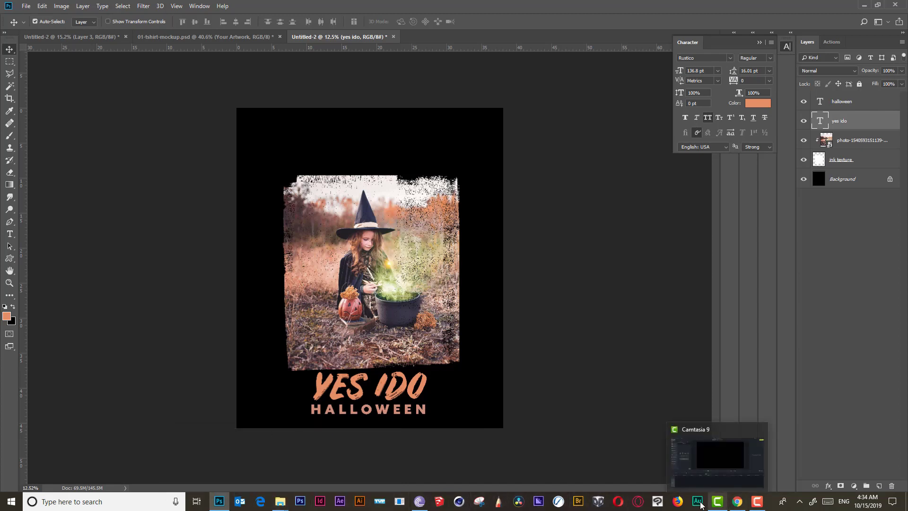
mouse_move(410, 506)
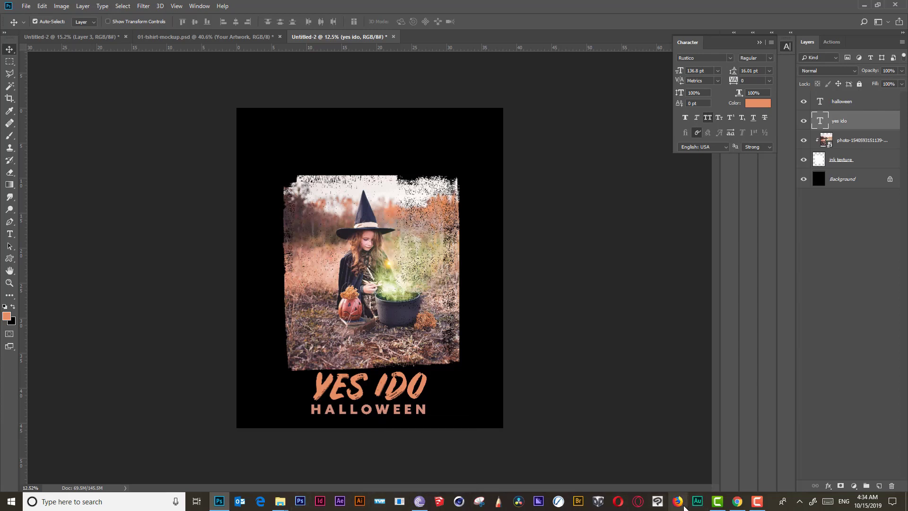
Step: Switch to the Chrome browser, search Google Images for "tape png" and browse the tape pictures
left_click(736, 501)
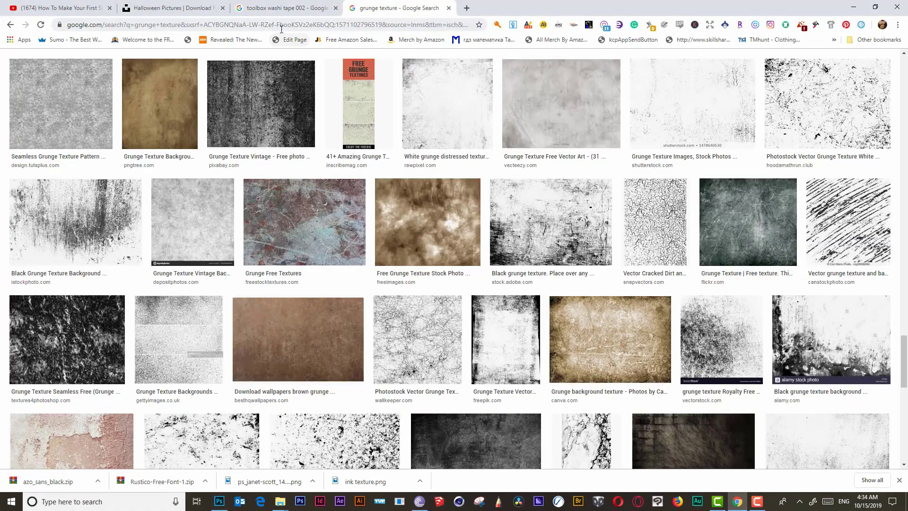
scroll(193, 127, "up", 20)
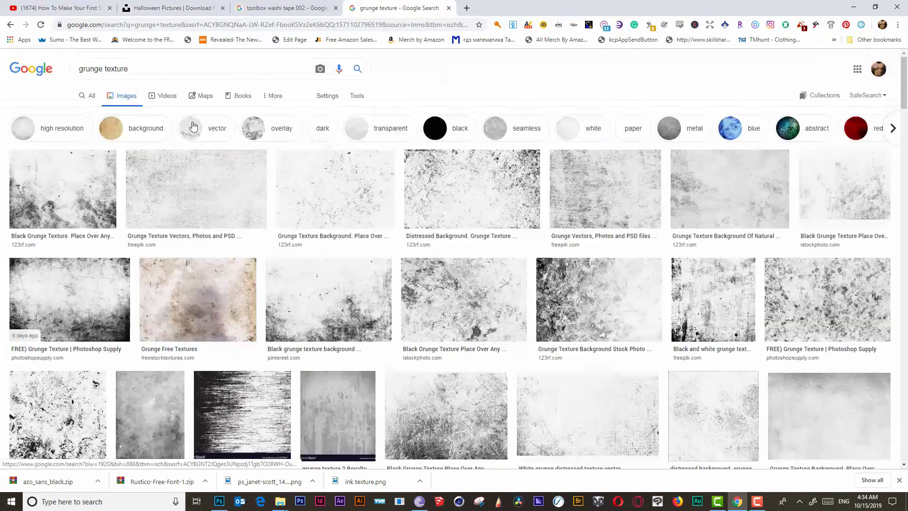
left_click_drag(131, 69, 15, 65)
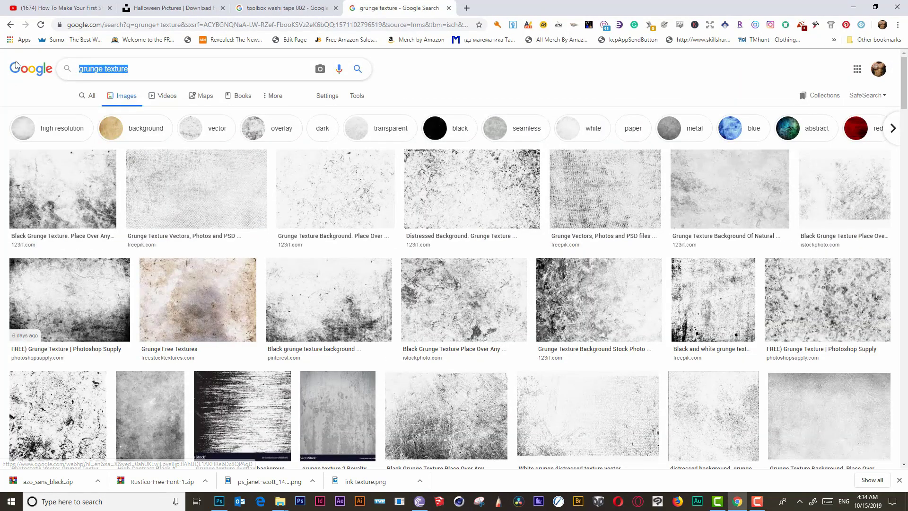
type("tape")
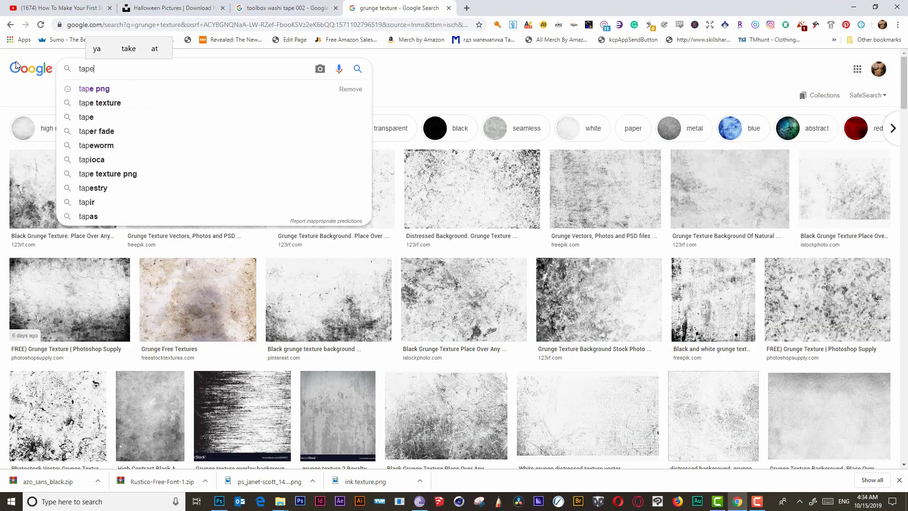
key("Down")
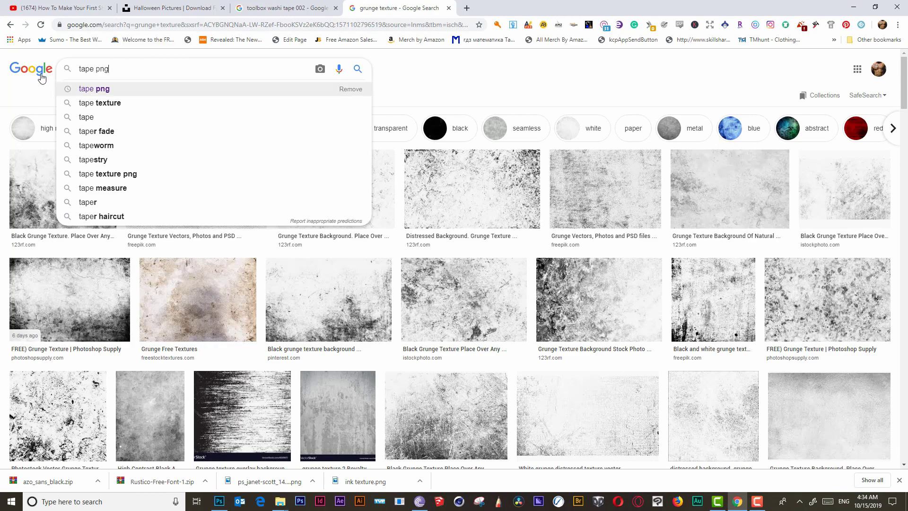
key("Return")
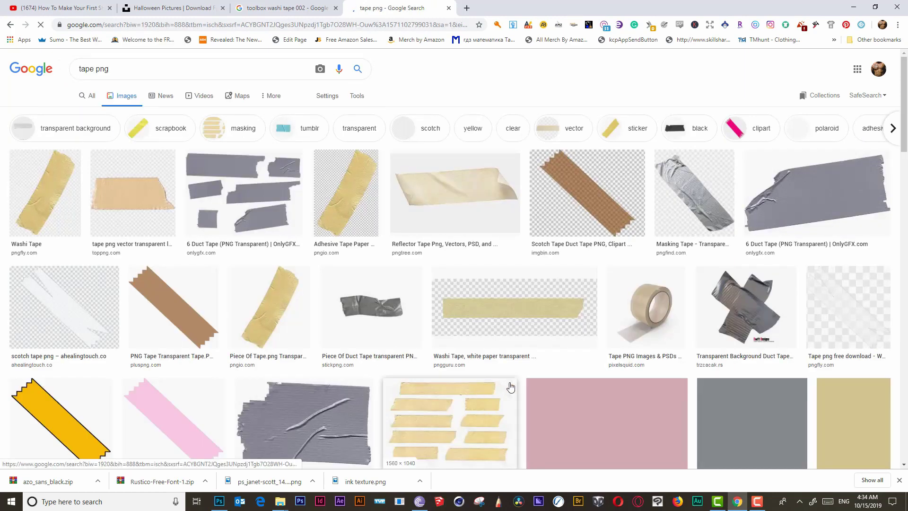
scroll(572, 270, "down", 7)
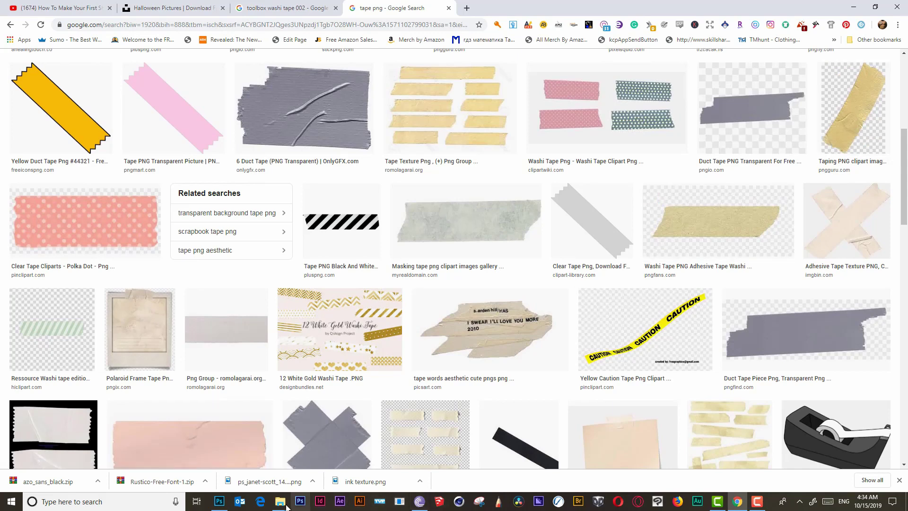
Step: Return to Photoshop and place the gold washi tape image from the "city" folder into the Halloween design
left_click(224, 503)
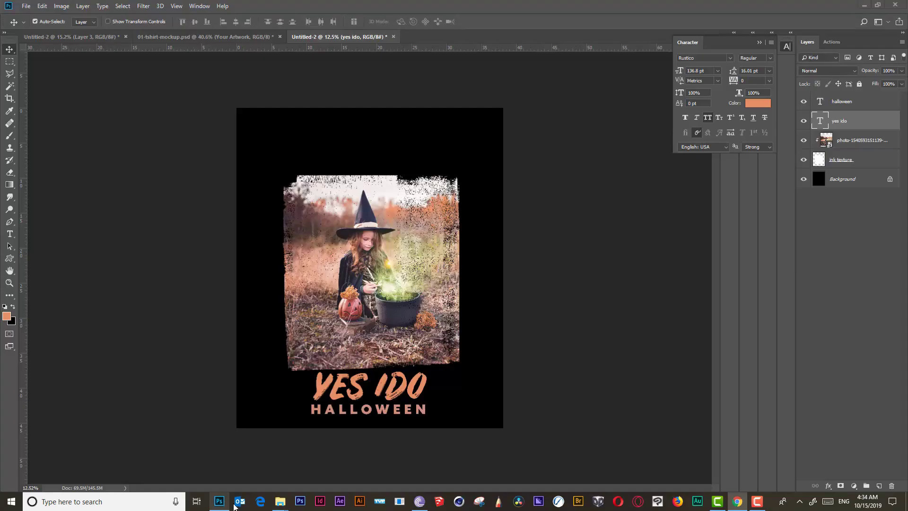
left_click(326, 483)
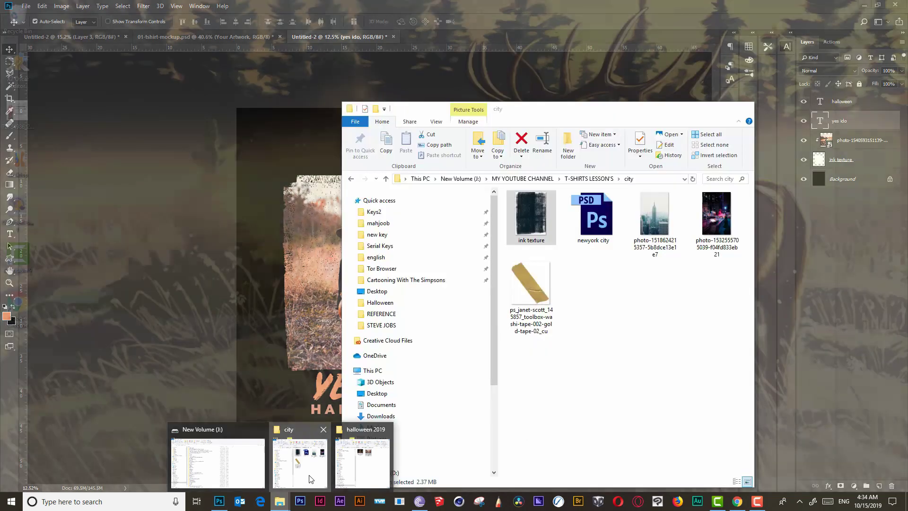
left_click_drag(510, 294, 314, 267)
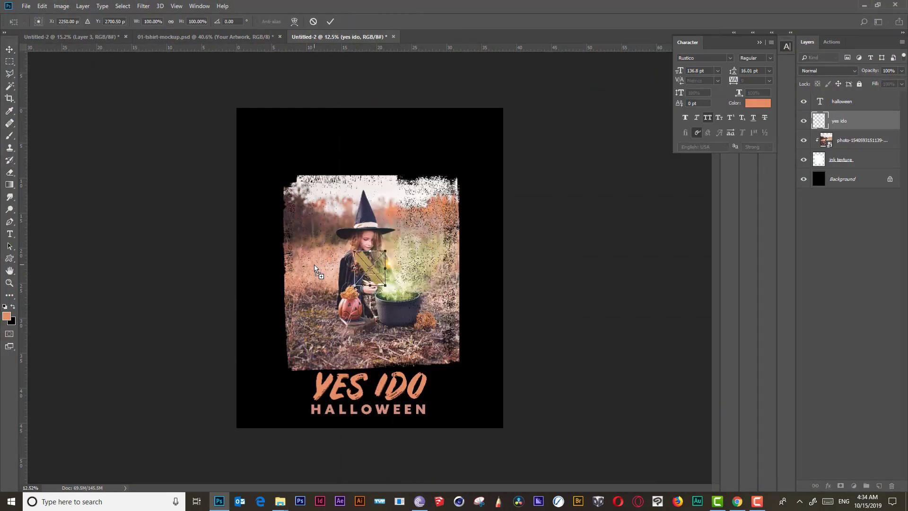
Step: Position the tape diagonally across the photo's upper-left corner, scaled to 153.87% and rotated 82.29°
left_click_drag(371, 273, 348, 233)
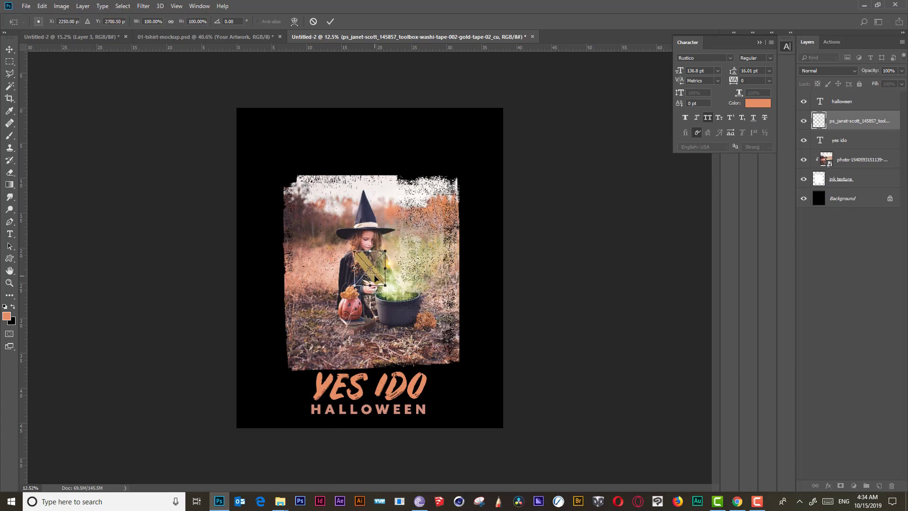
left_click_drag(375, 279, 296, 185)
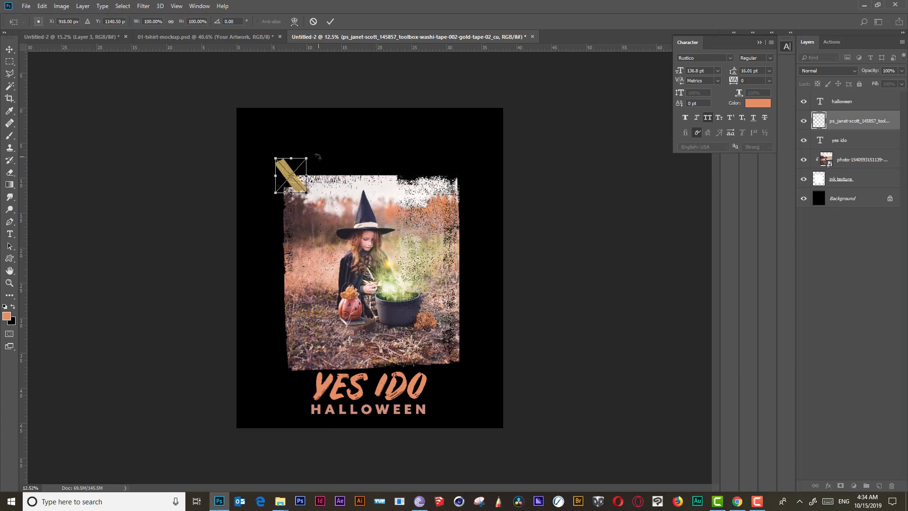
left_click_drag(318, 156, 316, 181)
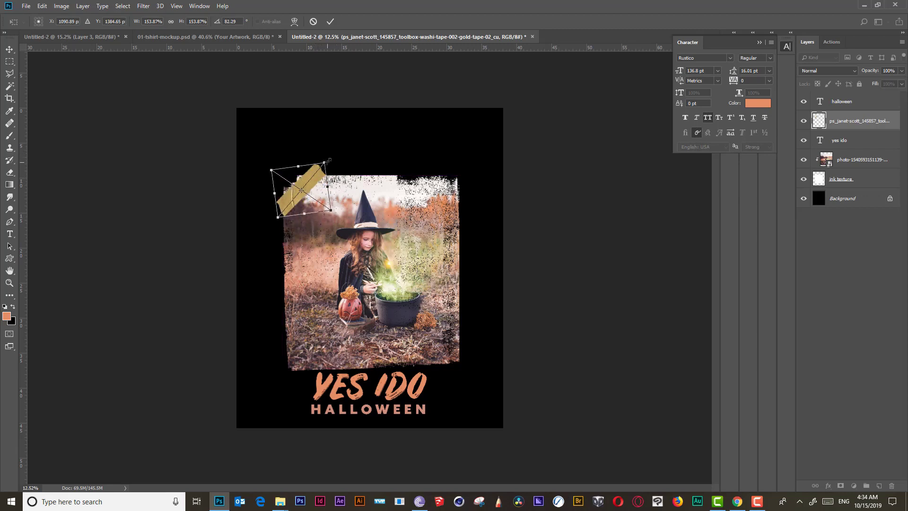
left_click(331, 21)
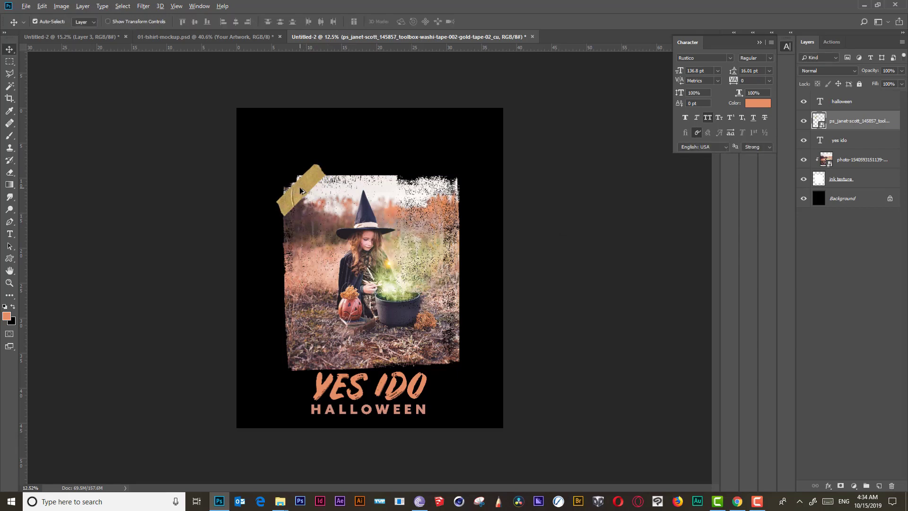
Step: Duplicate the tape onto the photo's lower-right corner and rotate the copy to -81.91° so it crosses the corner diagonally
left_click_drag(301, 191, 451, 357)
key("ctrl+t")
left_click_drag(478, 389, 402, 385)
left_click_drag(464, 362, 460, 352)
left_click(330, 21)
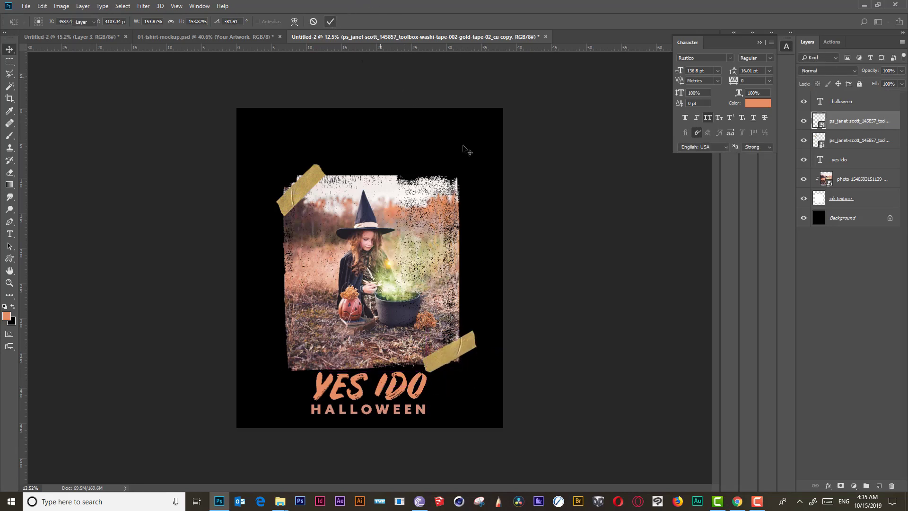
Step: Shift the witch photo slightly upward within the ink texture it is clipped to
left_click(593, 286)
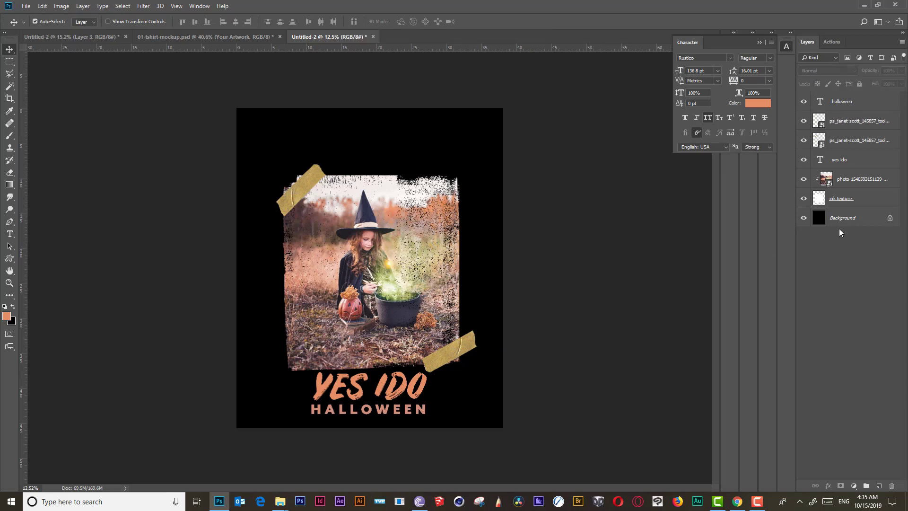
left_click(825, 183)
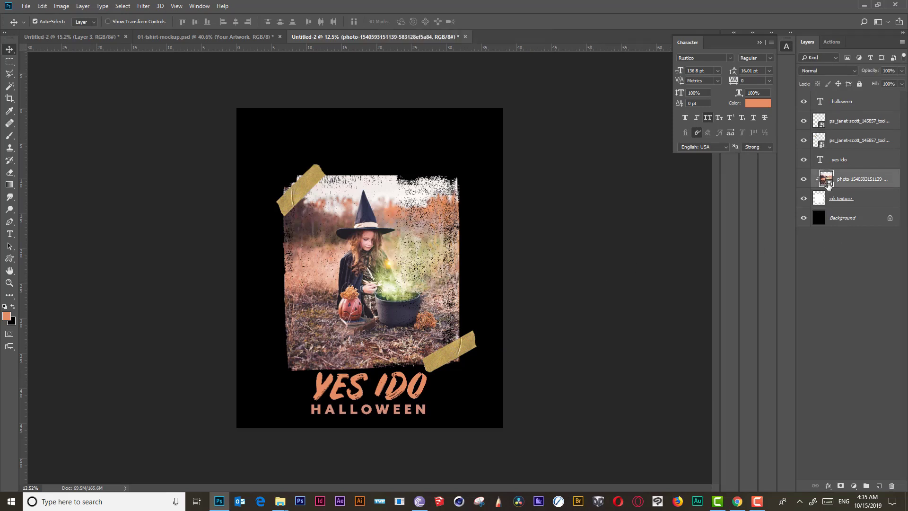
mouse_move(392, 280)
left_mouse_down()
mouse_move(379, 265)
mouse_move(390, 267)
left_mouse_up()
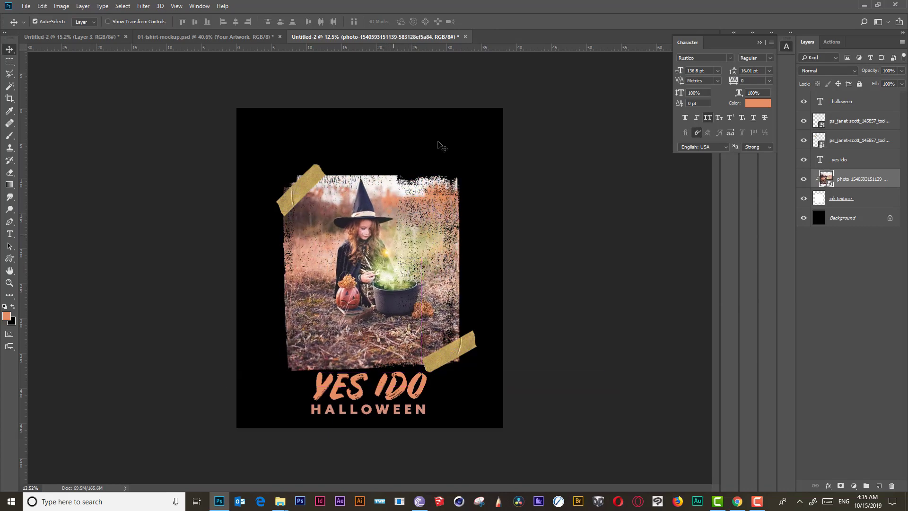
Step: Group all layers from "halloween" down to "ink texture" and name the group "my design"
left_click(856, 105)
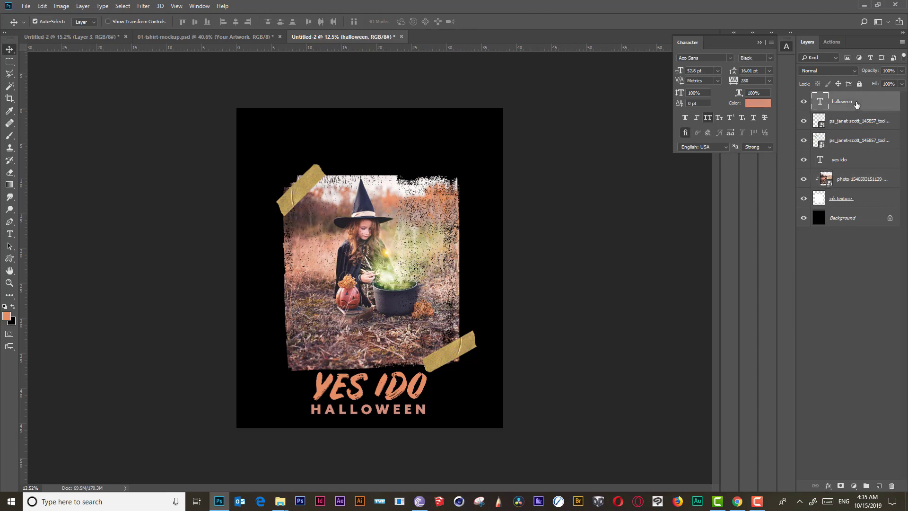
left_click(859, 200, "shift")
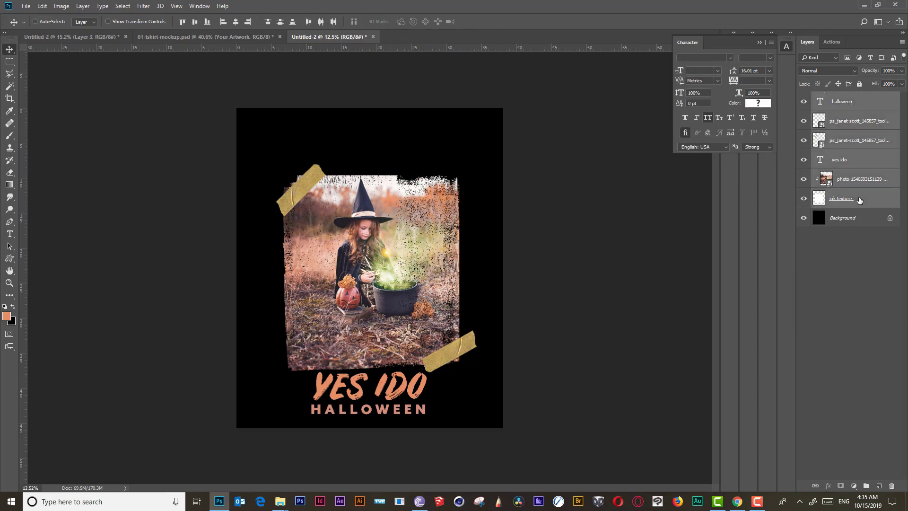
key("ctrl+g")
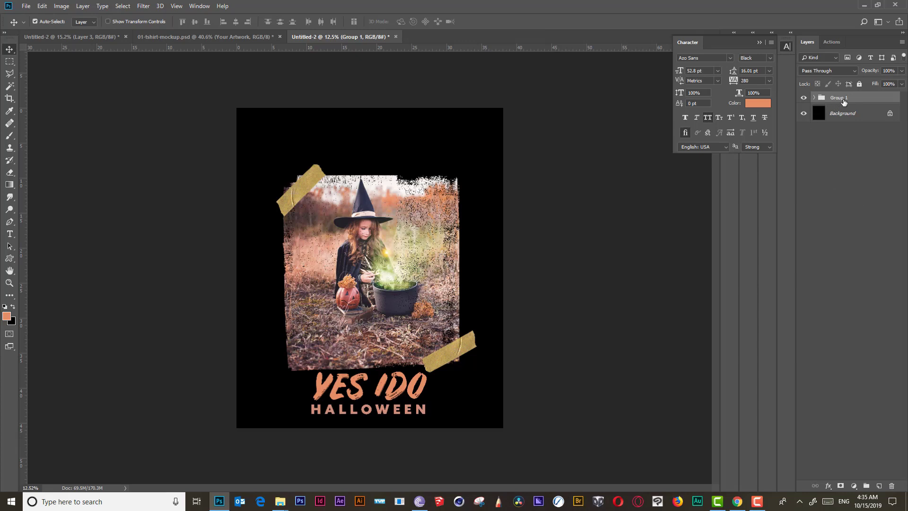
double_click(844, 99)
type("my")
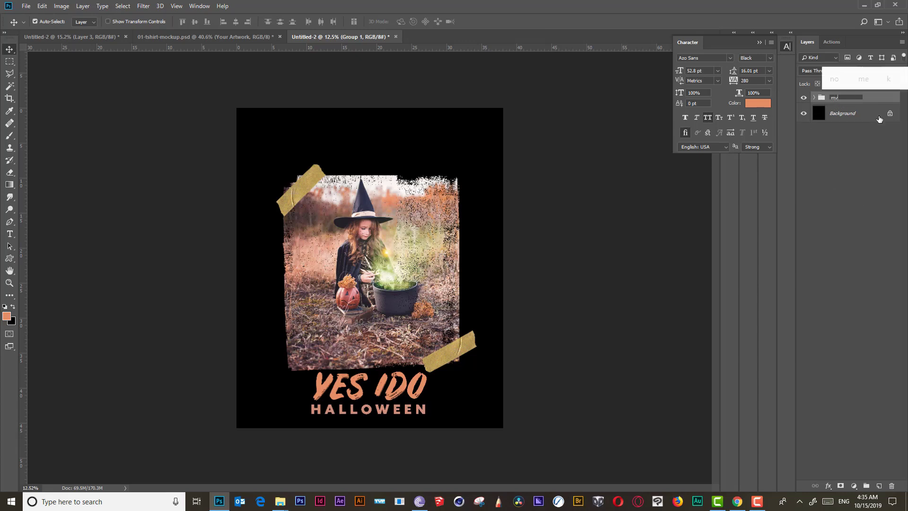
type(" design")
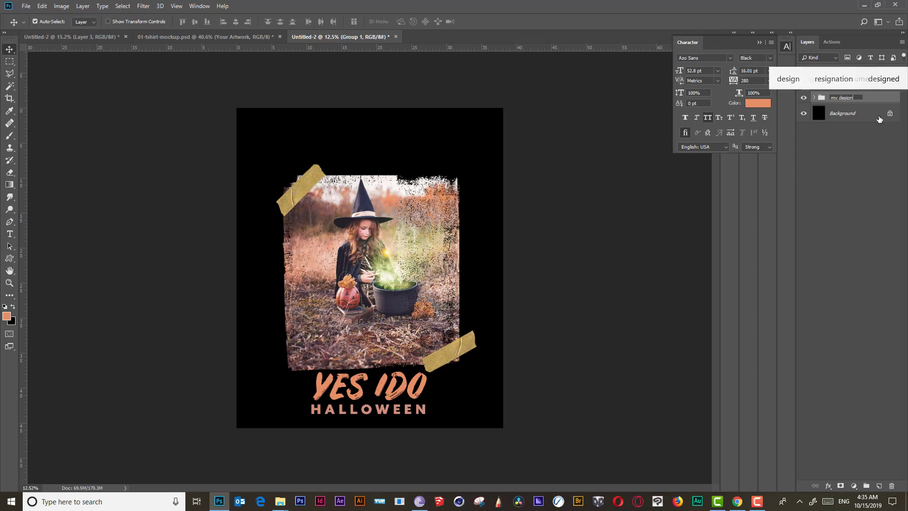
key("Return")
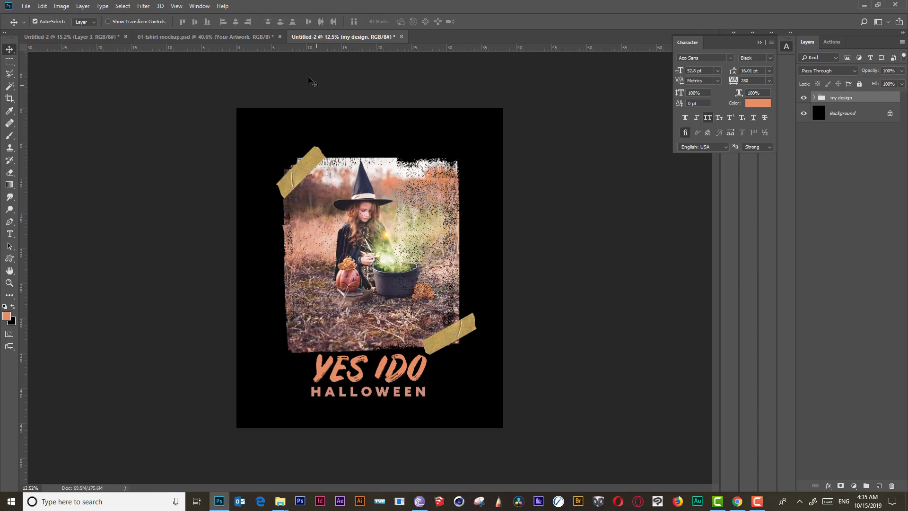
Step: Check how the artwork looks on the black shirt in 01-tshirt-mockup.psd, and return to the Halloween design document
left_click(214, 38)
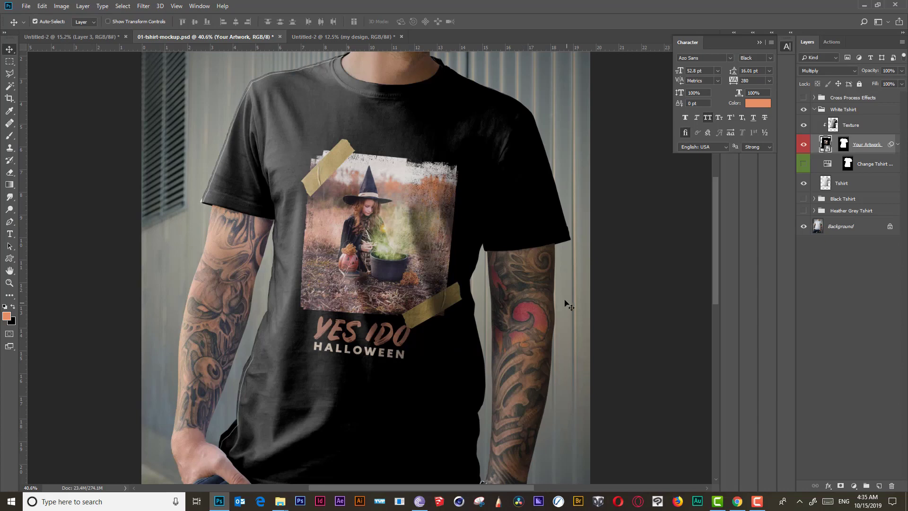
left_click(348, 36)
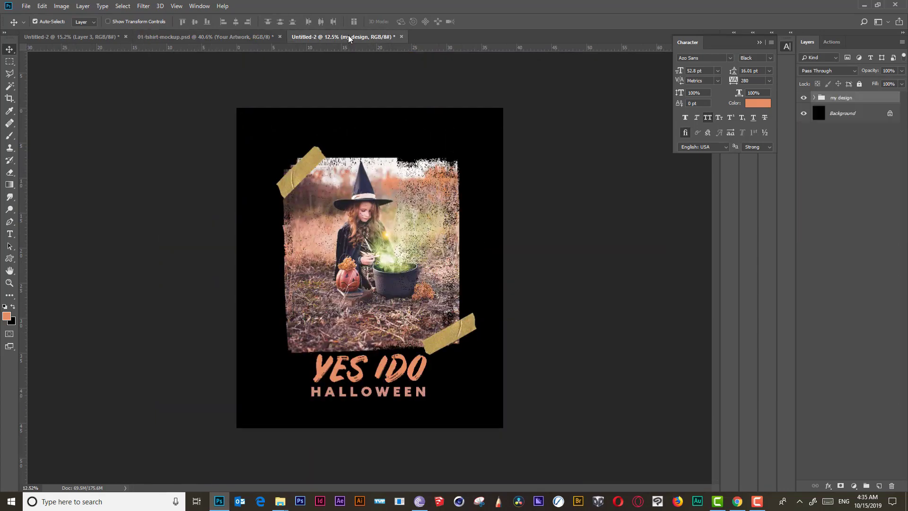